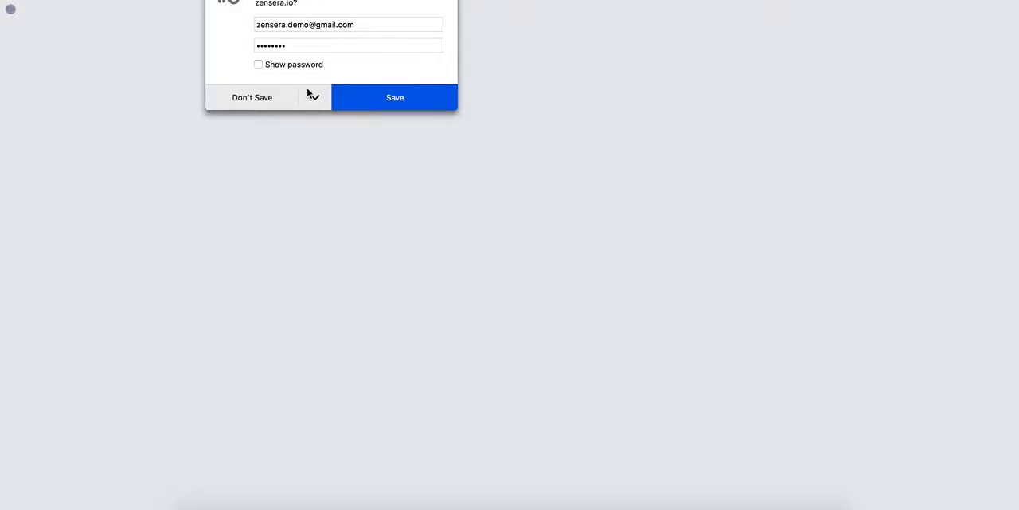
Step: Decline saving the login password and look through the Inventory, Orders, Company and Notifications pages
click(258, 101)
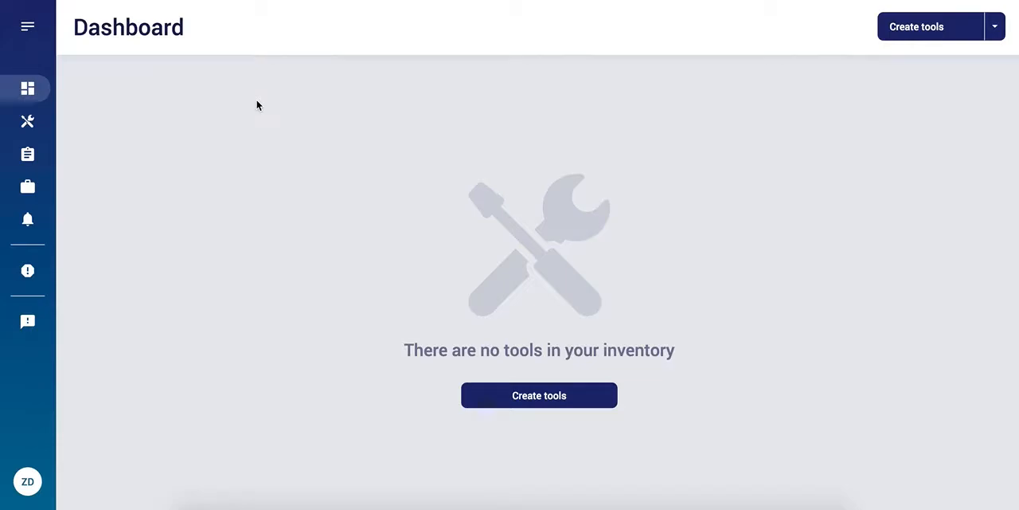
click(29, 29)
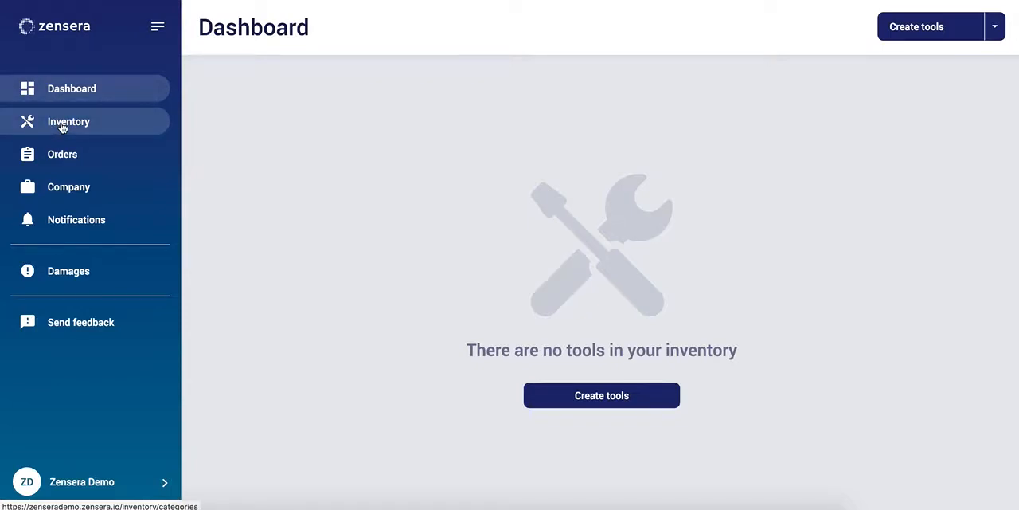
click(62, 124)
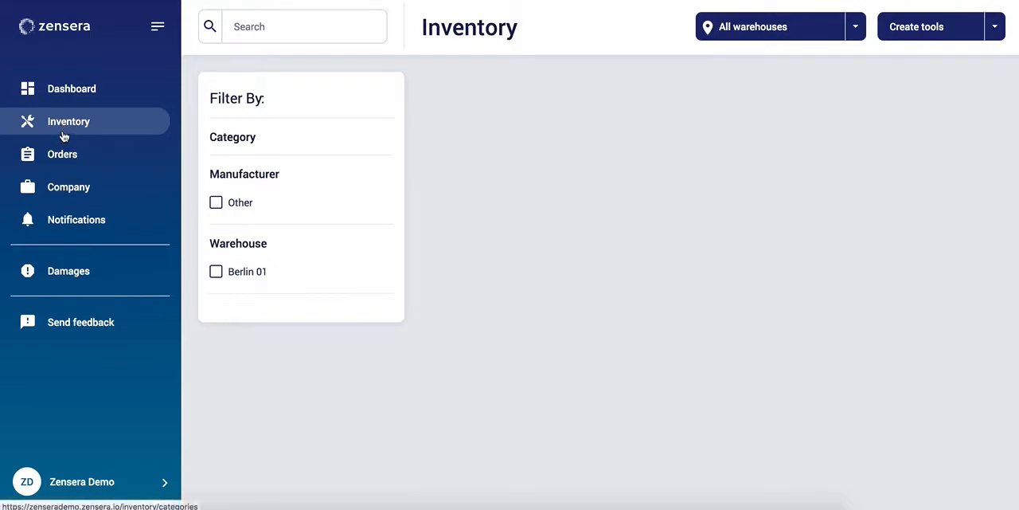
click(63, 154)
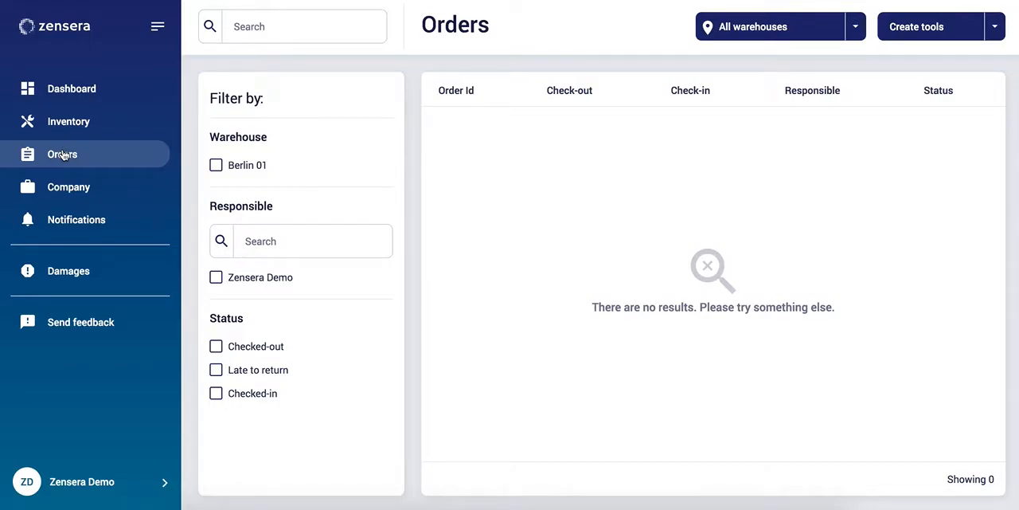
click(70, 188)
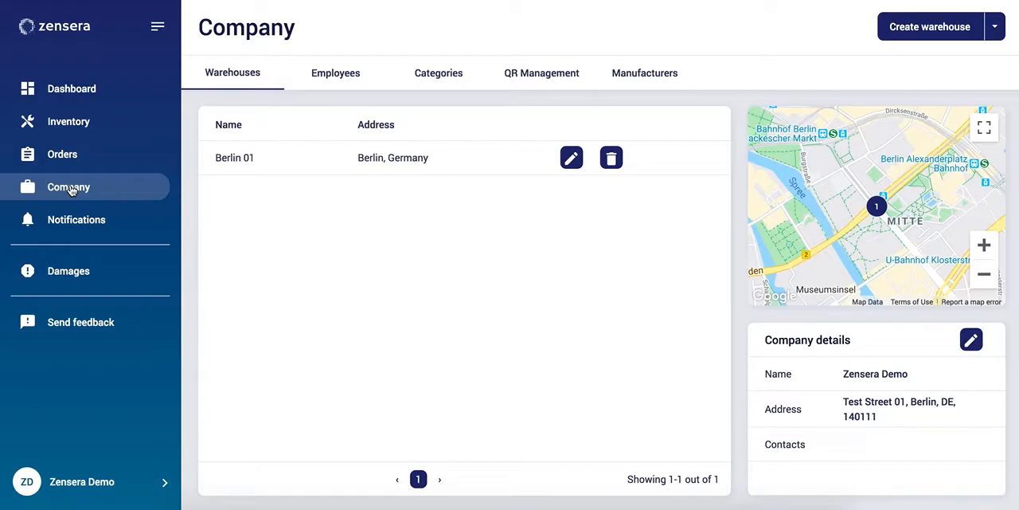
click(70, 224)
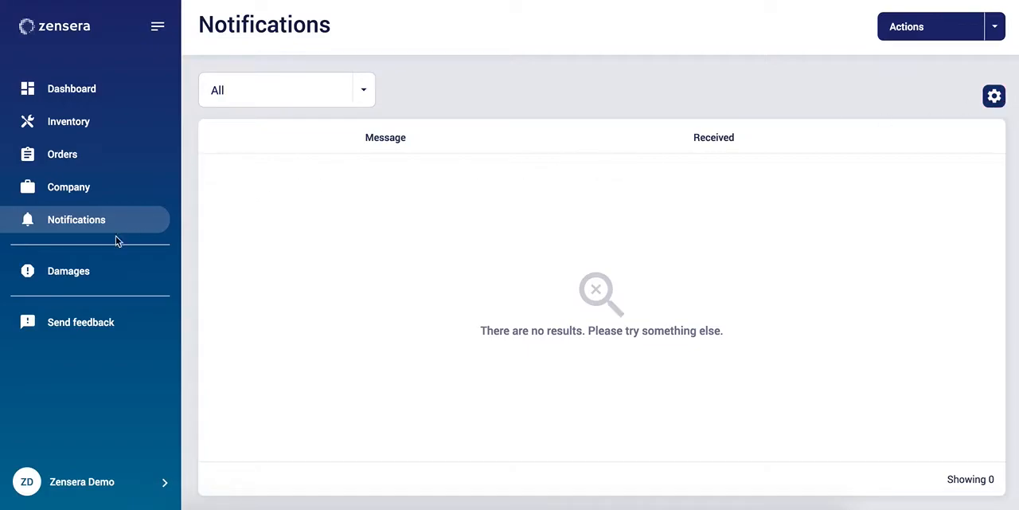
Step: Look at the Damages page, the feedback form and the list of available creation actions
click(102, 277)
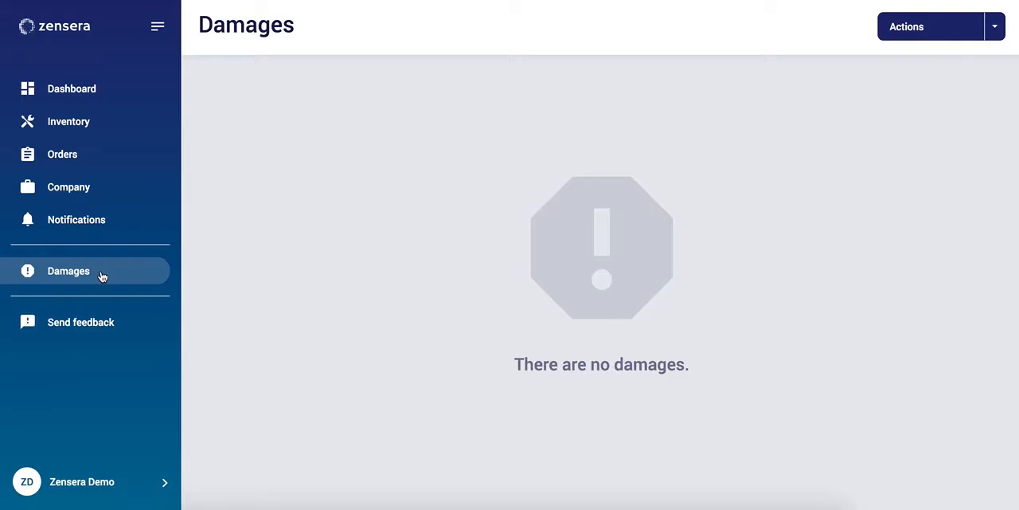
click(96, 328)
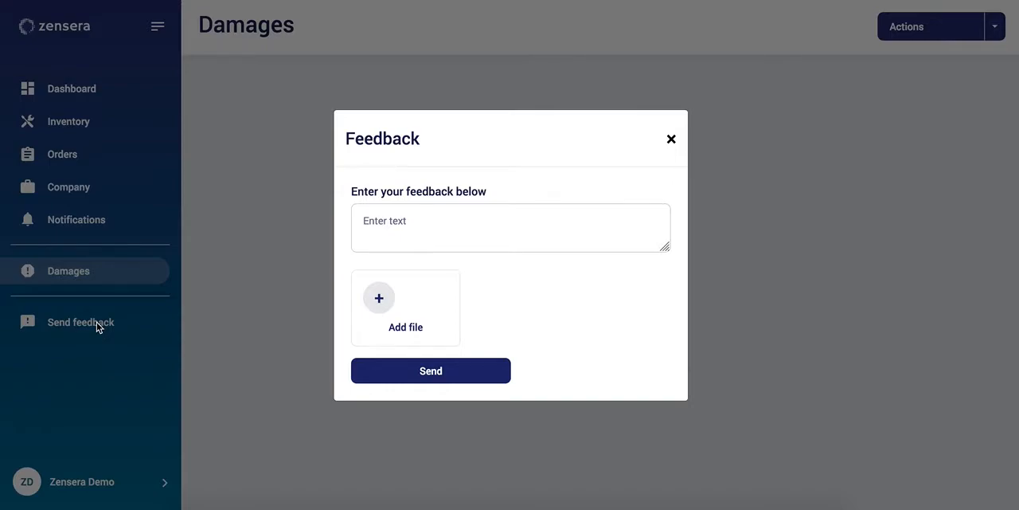
click(763, 335)
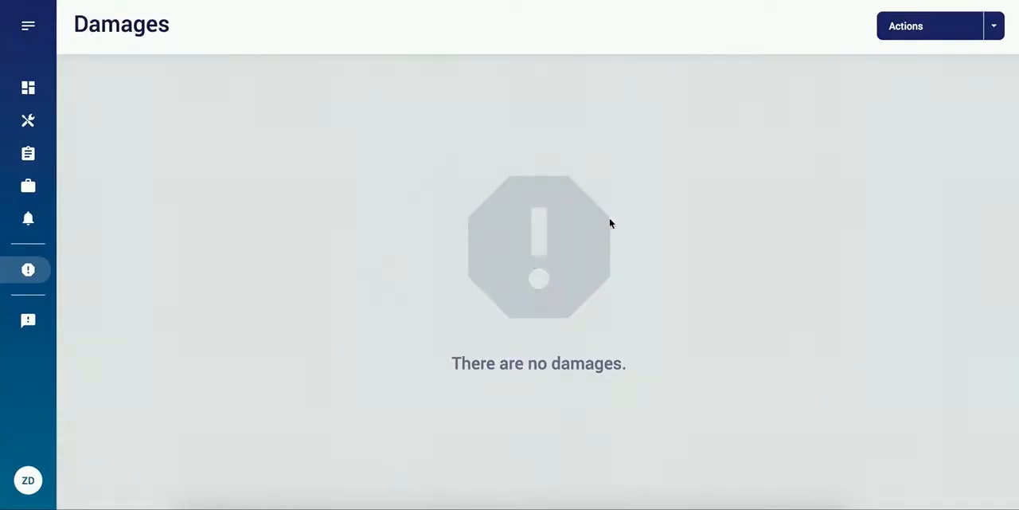
click(994, 32)
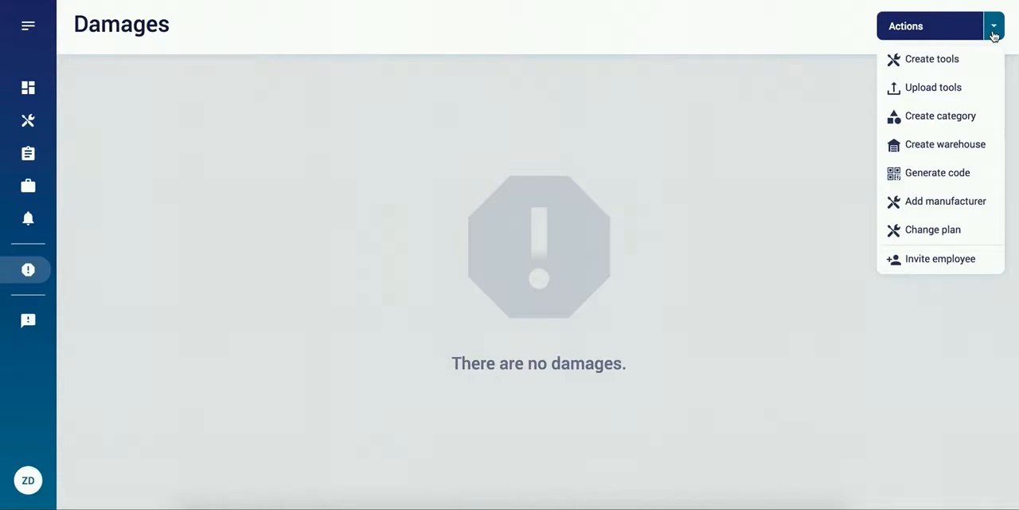
click(994, 31)
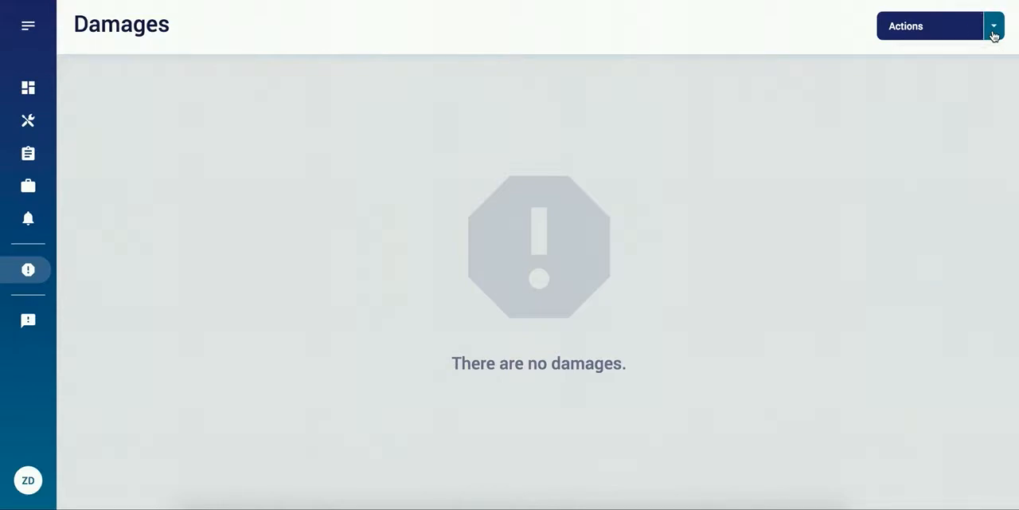
Step: Create a root category named Test 01 with the drill icon in the inventory
click(28, 120)
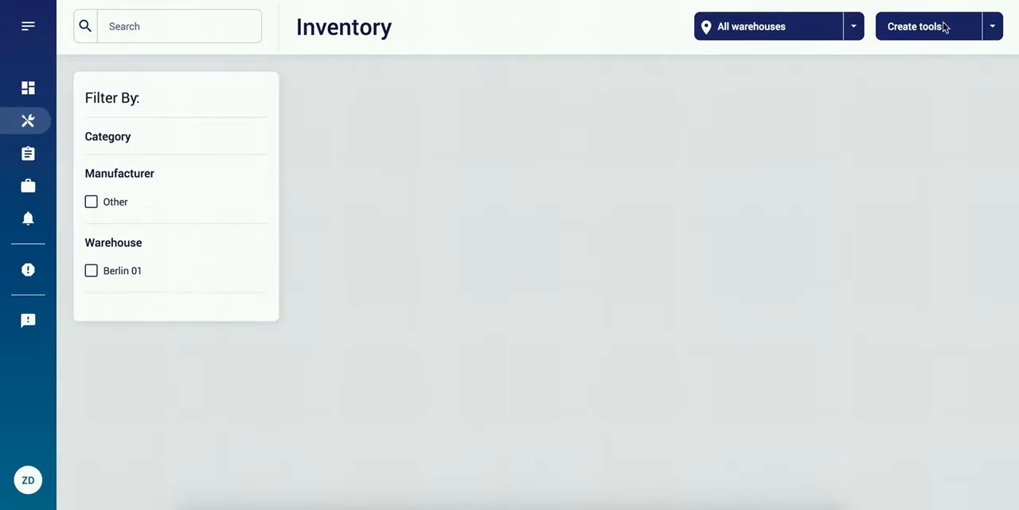
click(994, 34)
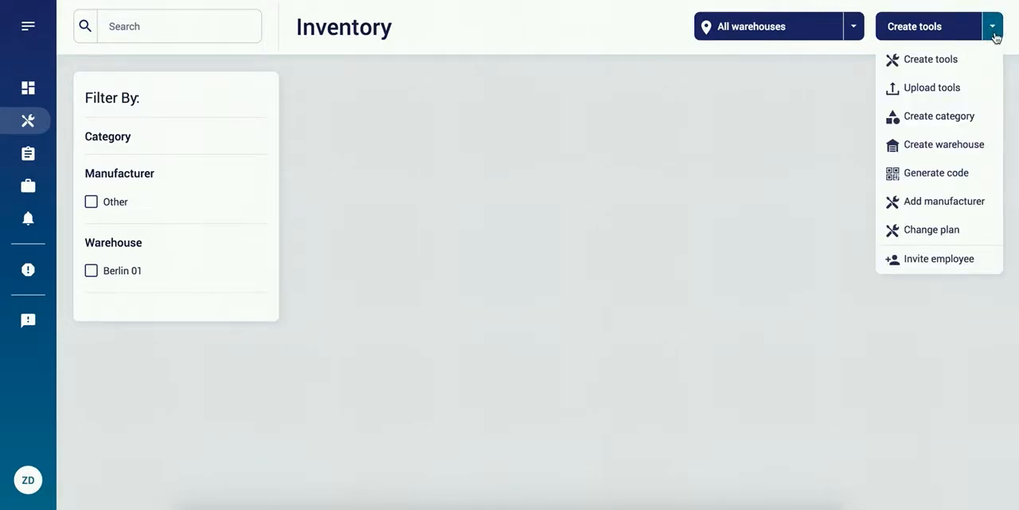
click(953, 120)
click(853, 116)
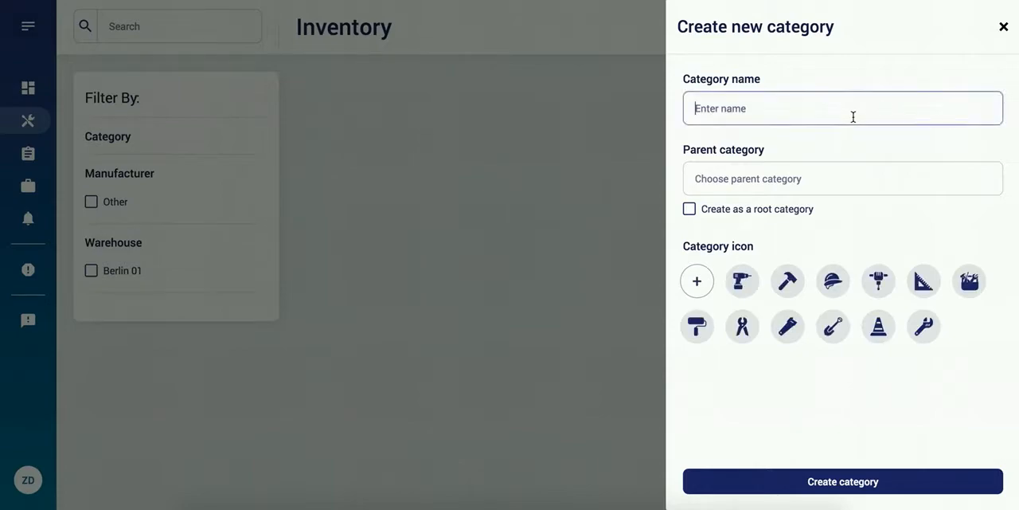
text(Test 01)
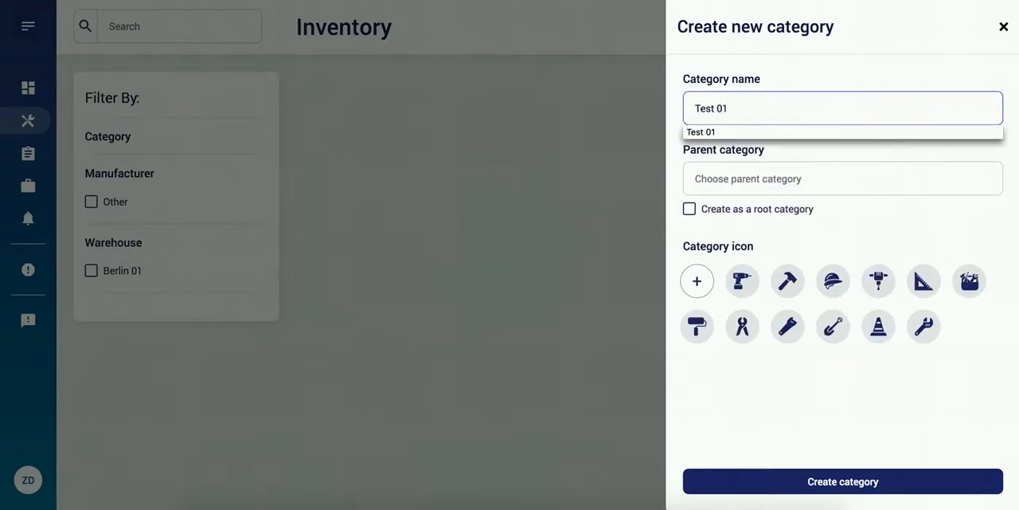
click(828, 132)
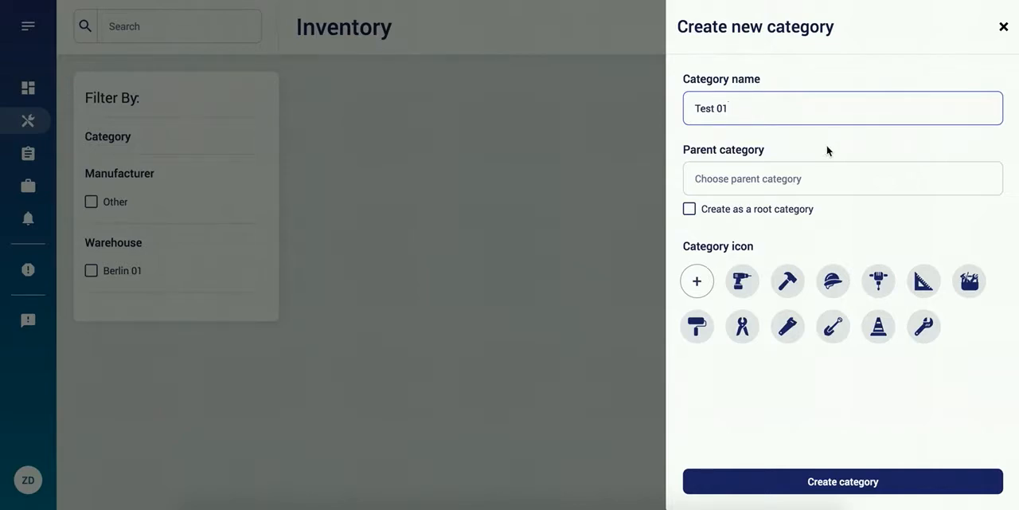
click(689, 212)
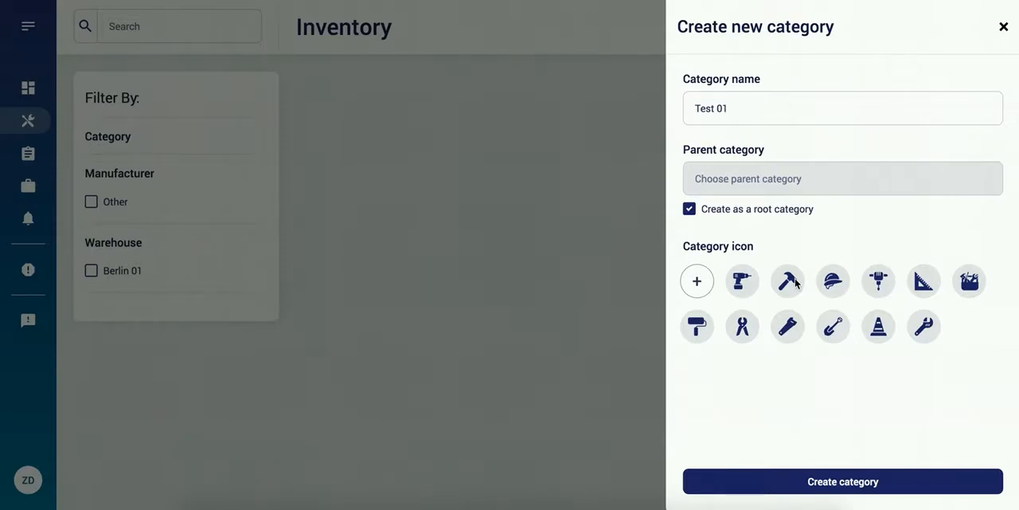
click(749, 287)
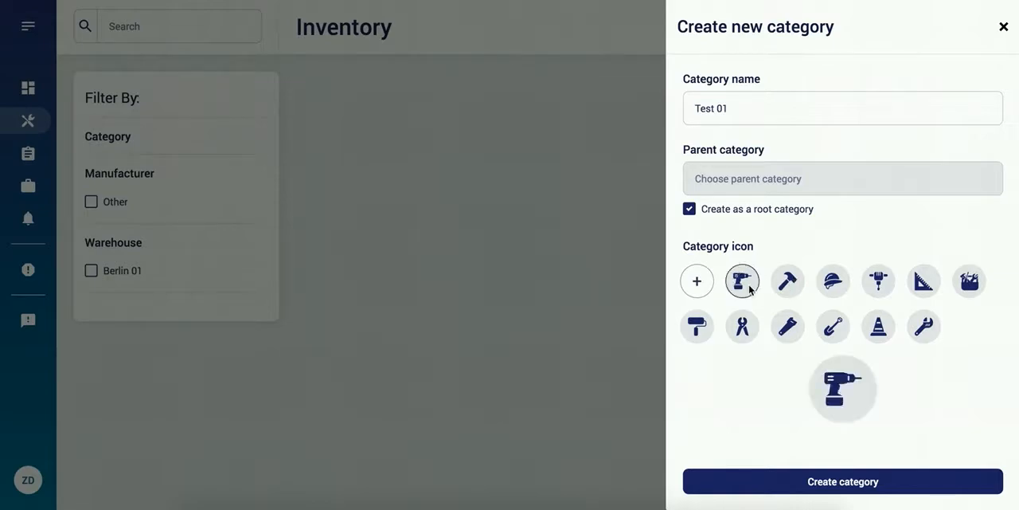
click(851, 482)
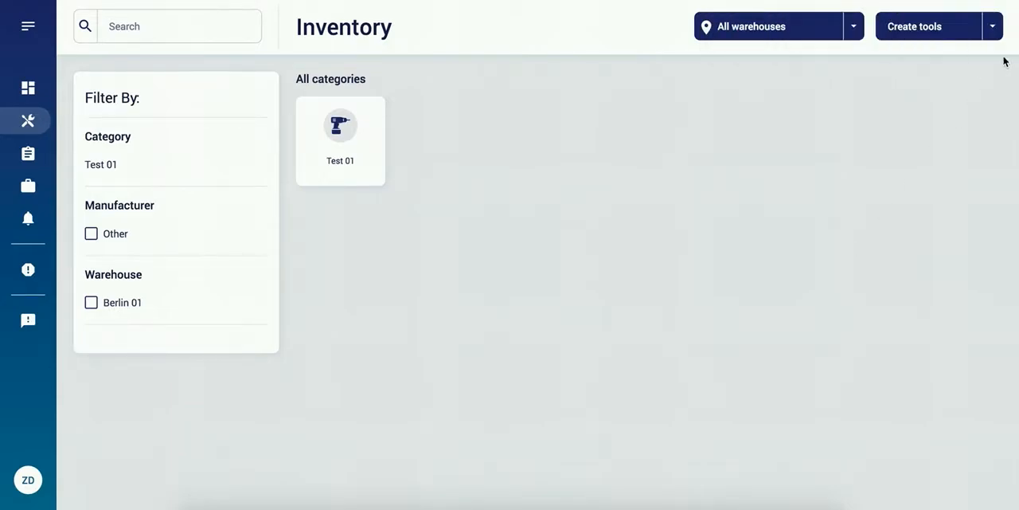
Step: Create a subcategory named Sub Test 01 under the parent category Test 01, using the pliers icon
click(993, 32)
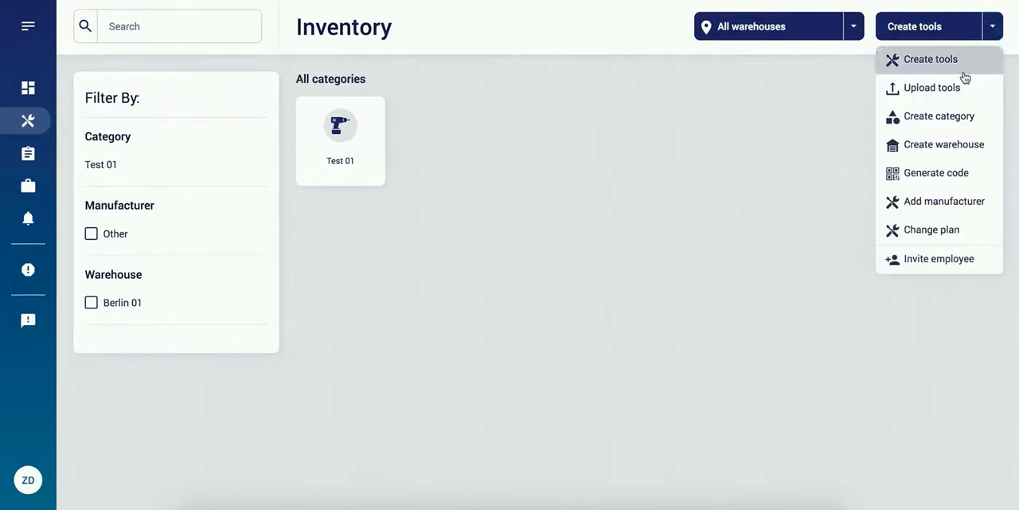
click(955, 116)
click(884, 109)
text(Sub Test)
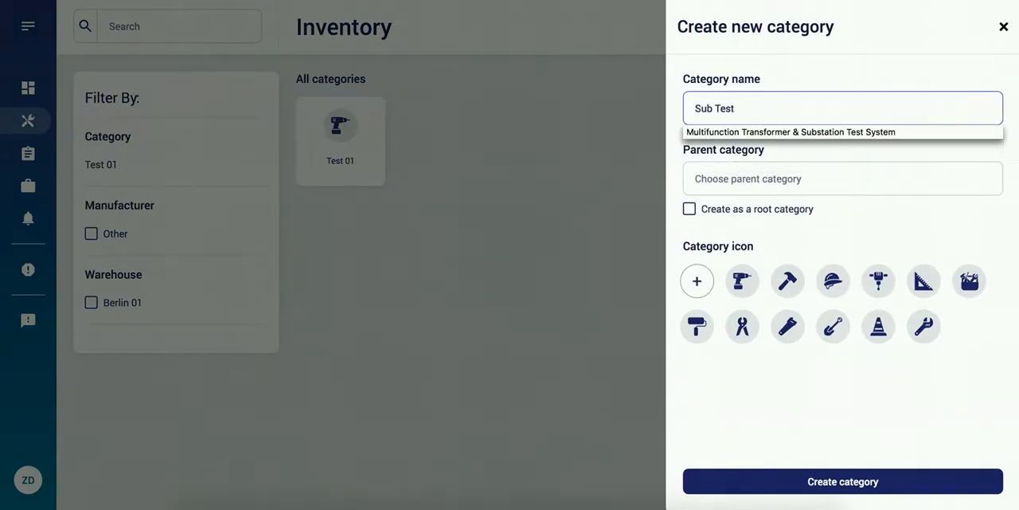
text( 01)
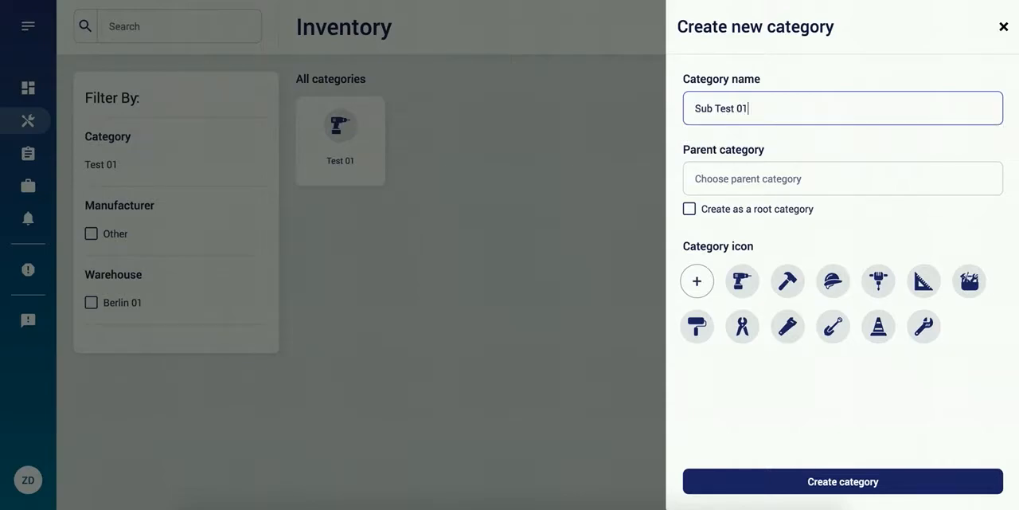
click(854, 175)
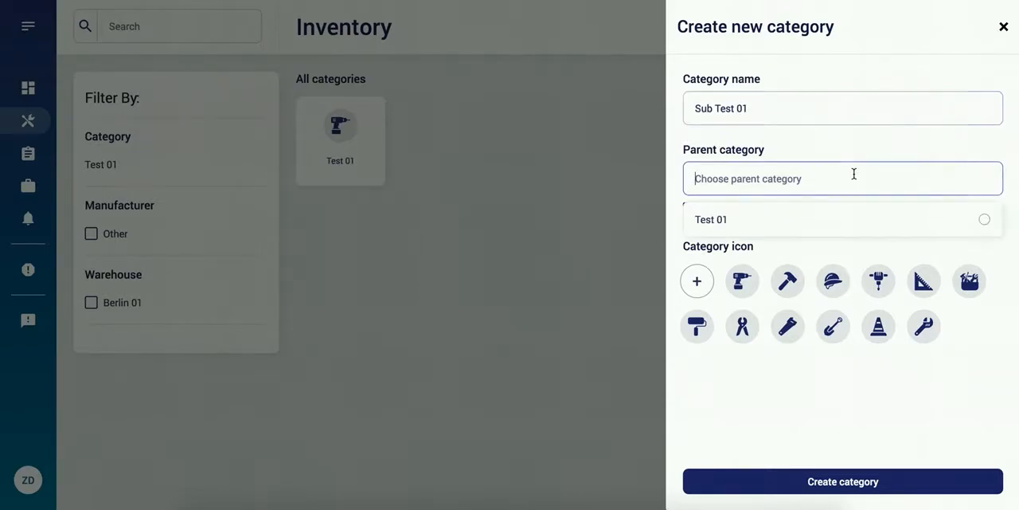
click(840, 215)
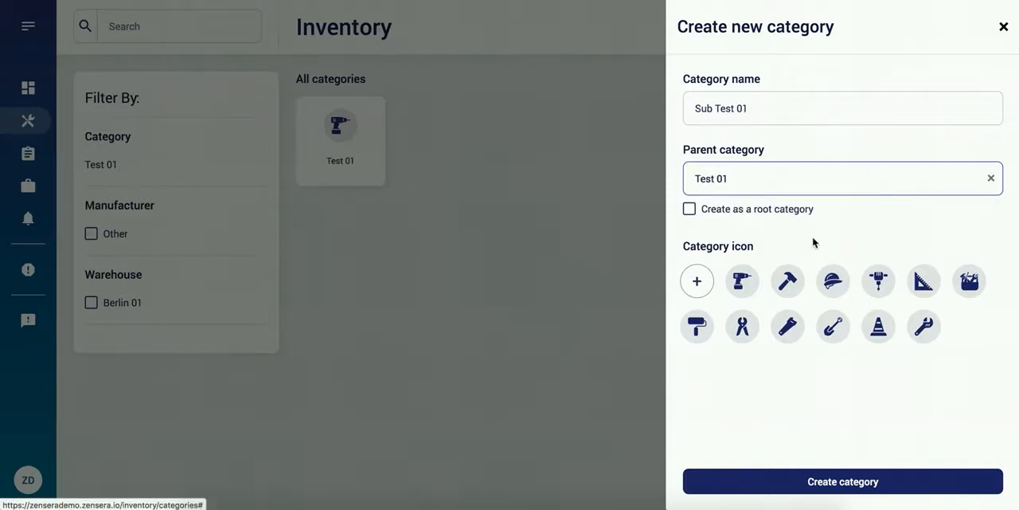
click(746, 333)
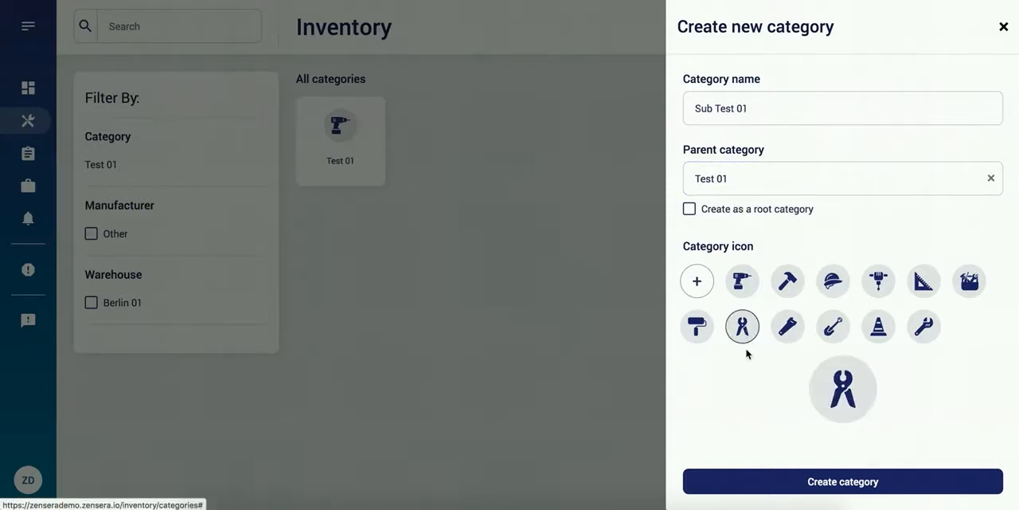
click(868, 491)
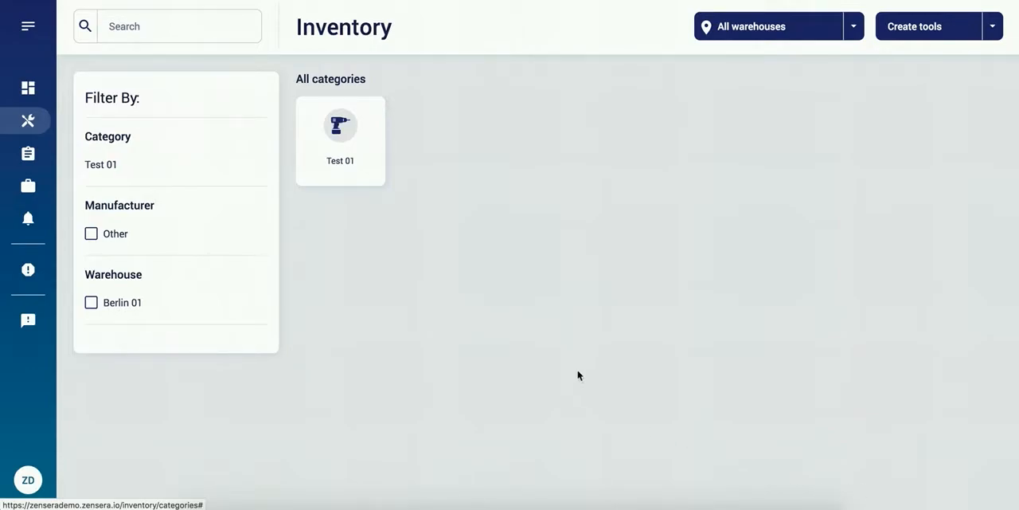
Step: Examine the company's category list and the subcategories under Test 01
click(27, 188)
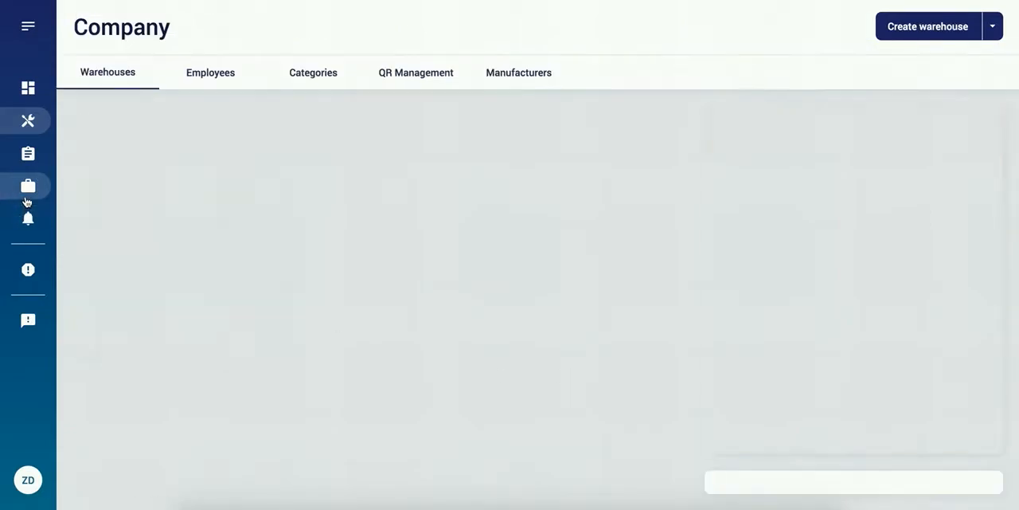
click(326, 83)
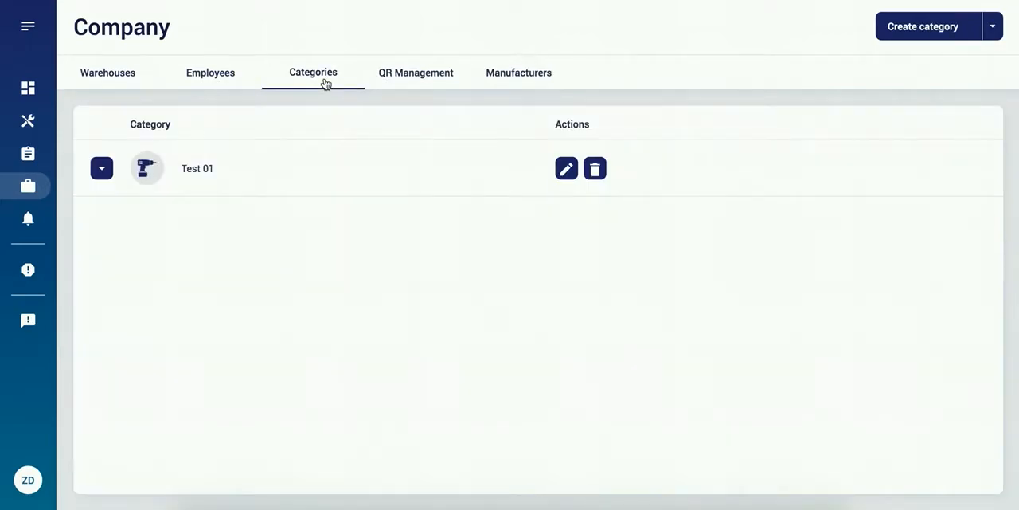
click(102, 169)
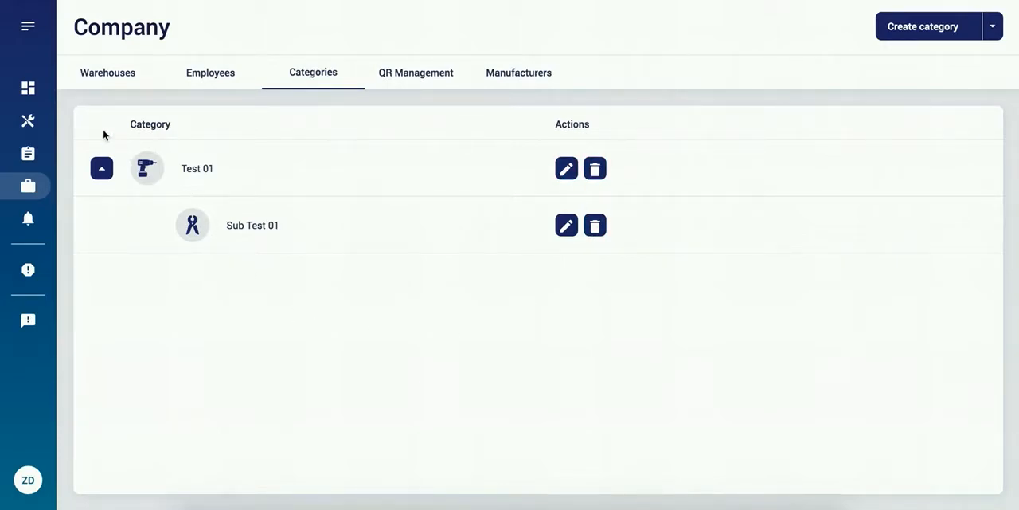
Step: Start creating a new tool in the inventory and name it Drilling Tool Type X
click(32, 123)
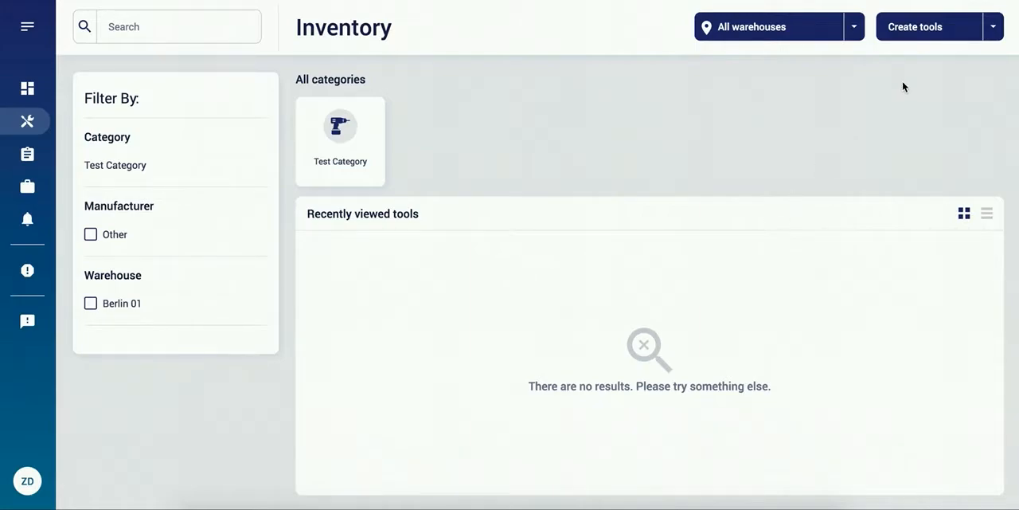
click(953, 36)
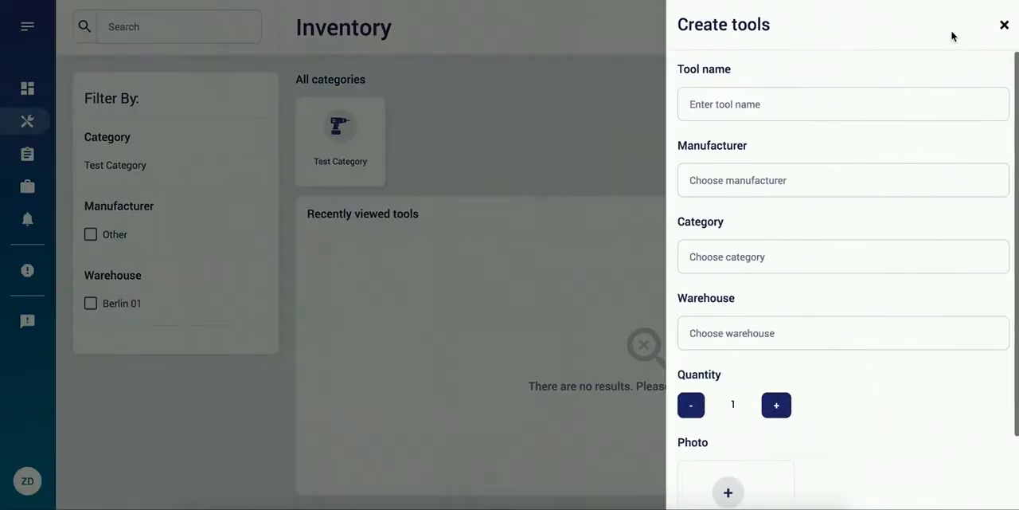
click(867, 104)
text(Drill)
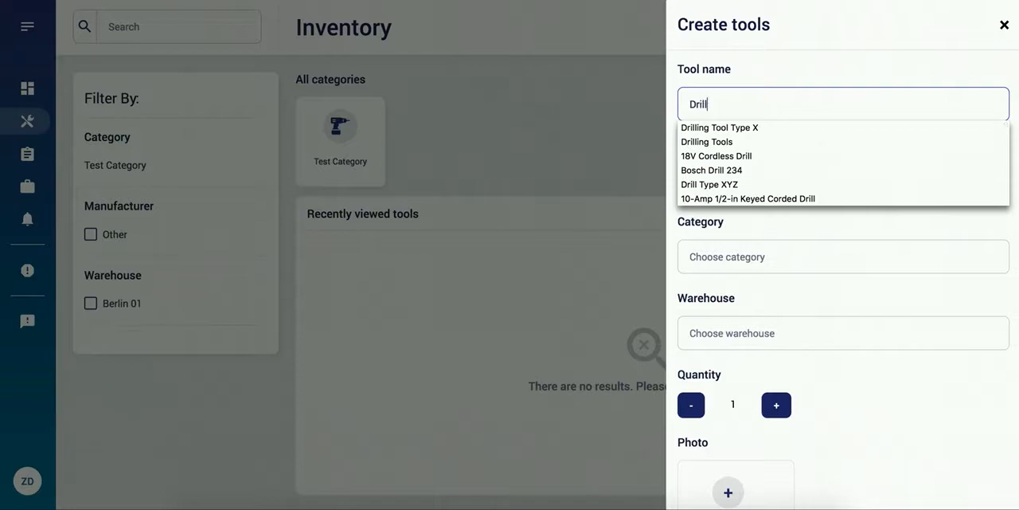
click(833, 127)
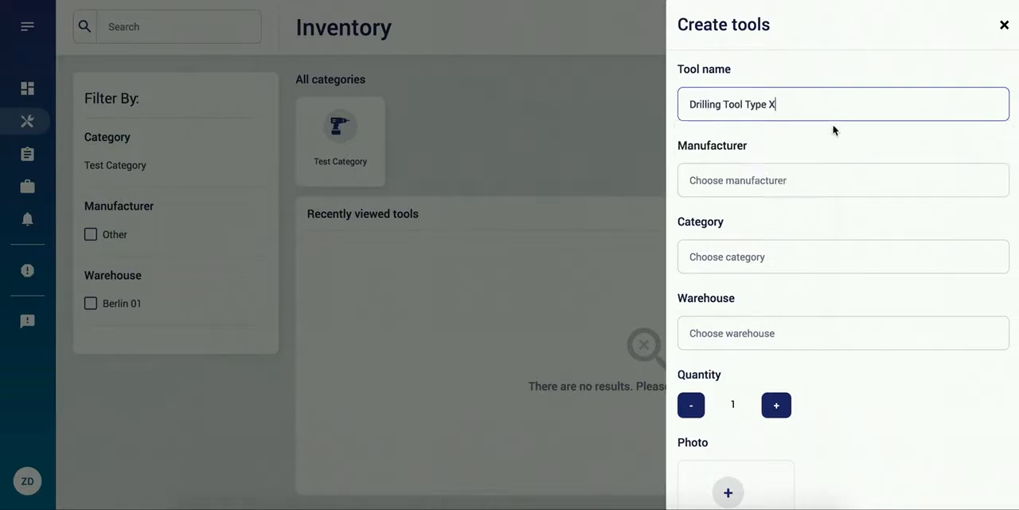
Step: Assign the new tool the manufacturer Other, the category Test Sub-Category and the warehouse Berlin 01
click(829, 186)
click(823, 227)
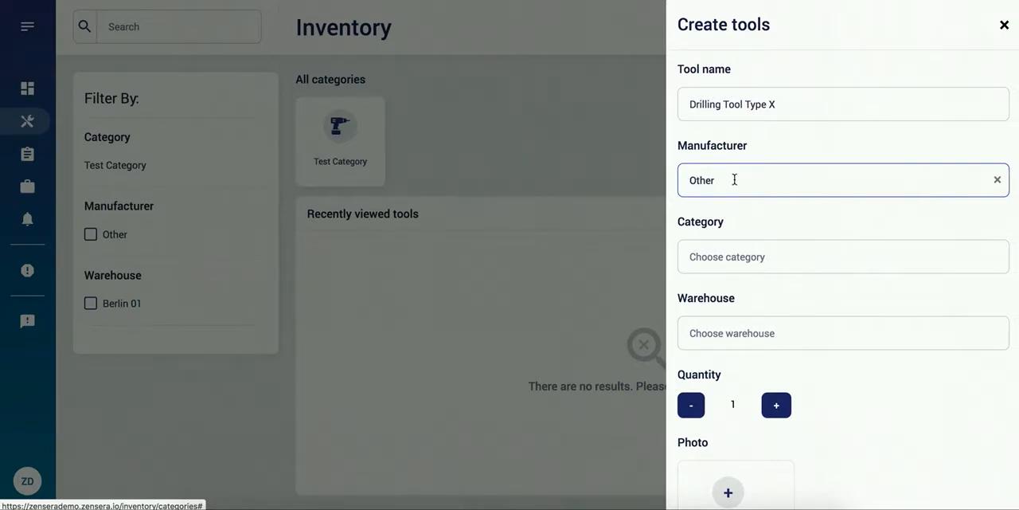
click(801, 255)
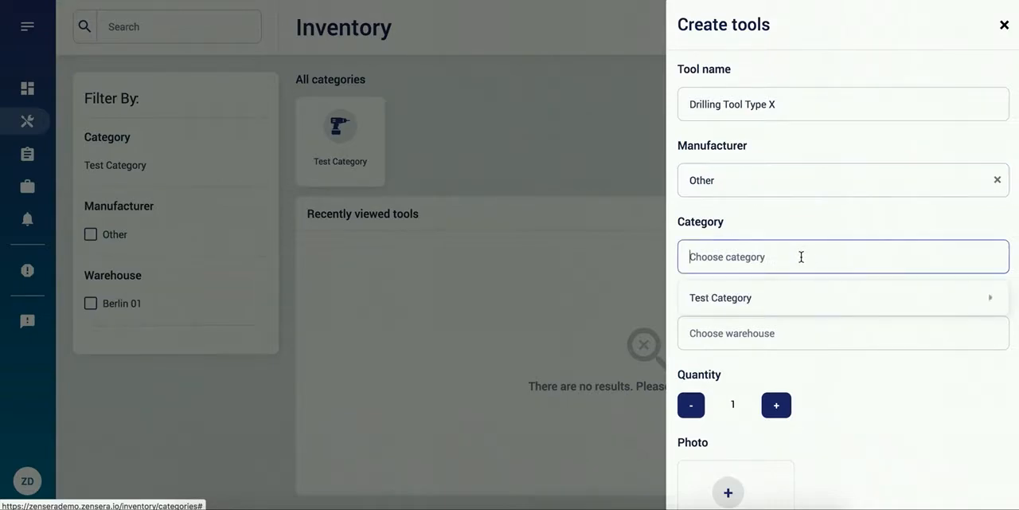
click(832, 299)
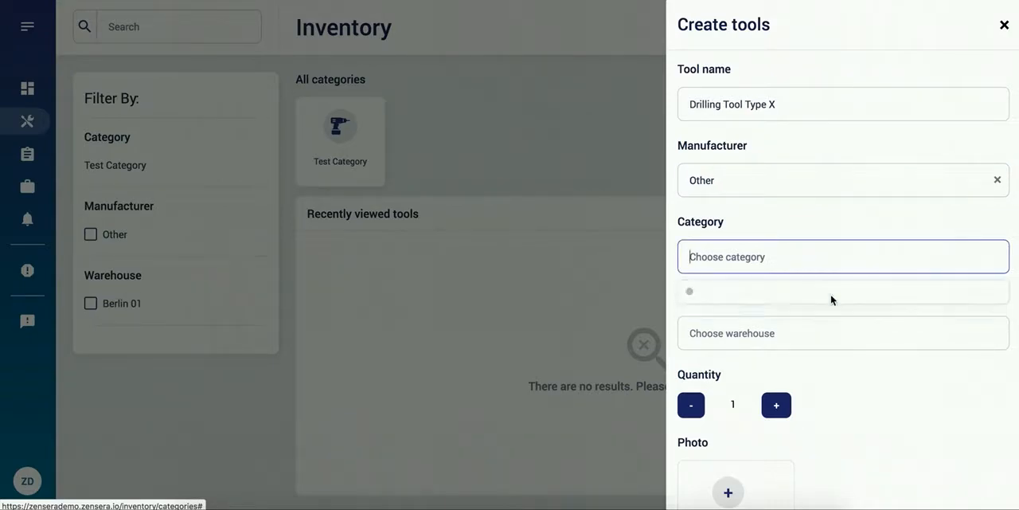
click(852, 324)
click(878, 337)
click(848, 387)
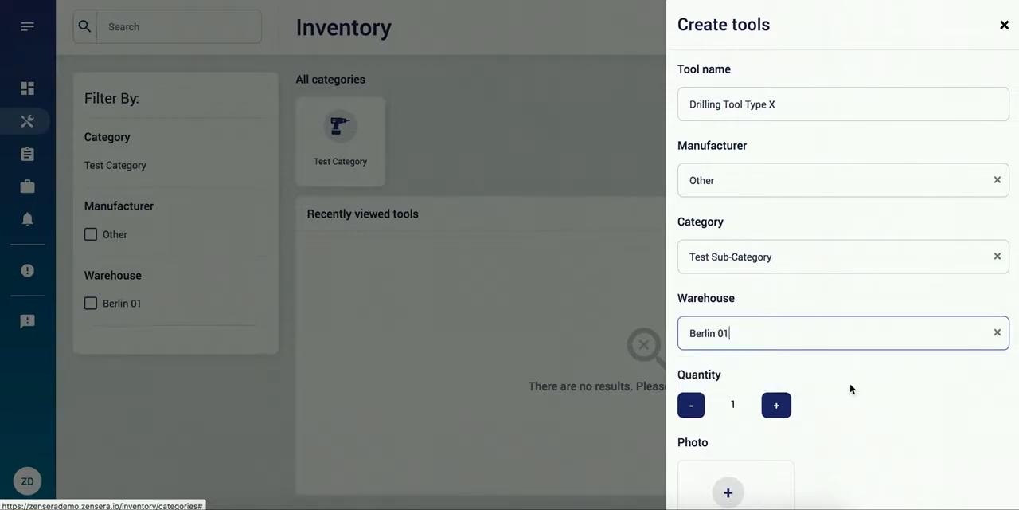
Step: Set the tool's quantity to 5 and create it without a photo
triple_click(776, 406)
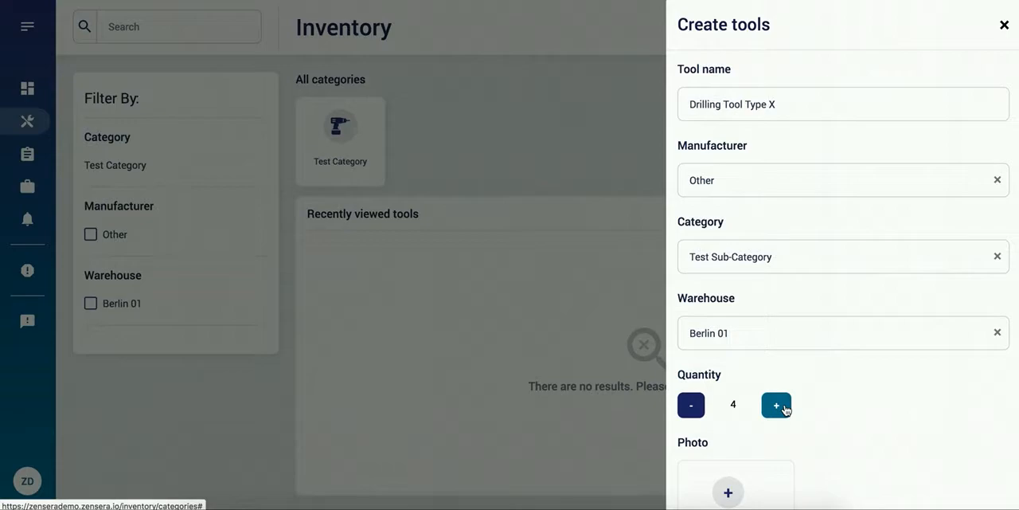
click(777, 406)
scroll(896, 434, down, 1)
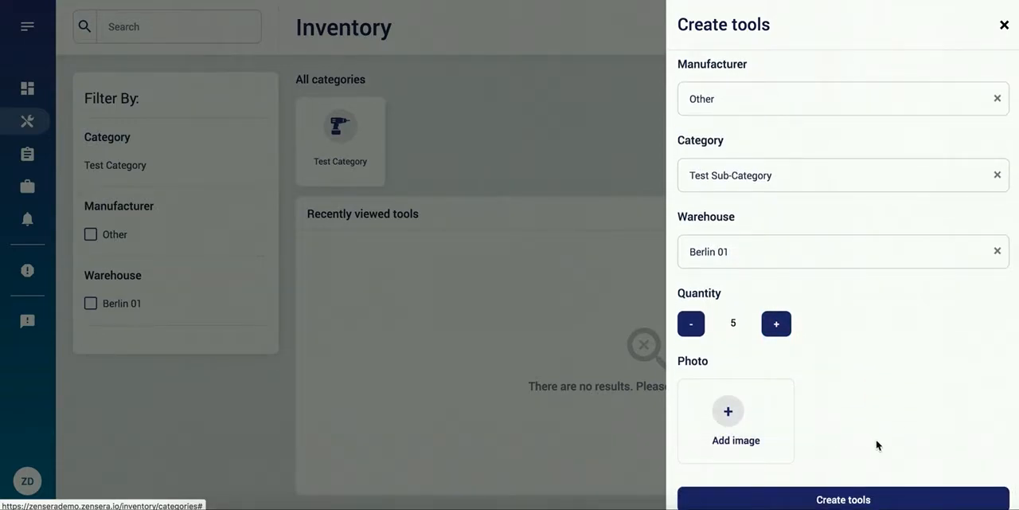
click(869, 500)
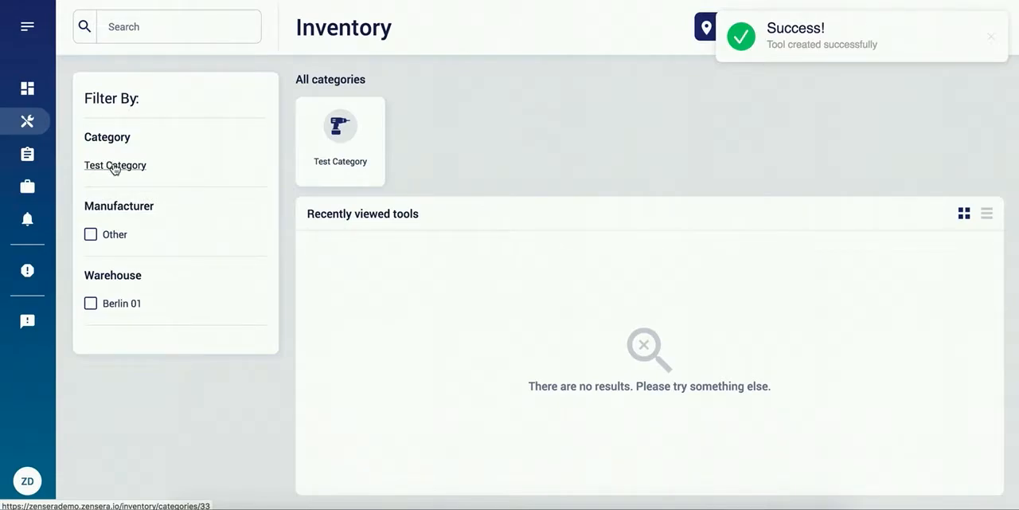
Step: Filter the inventory by Test Category and view the Drilling Tool Type X entry
click(115, 166)
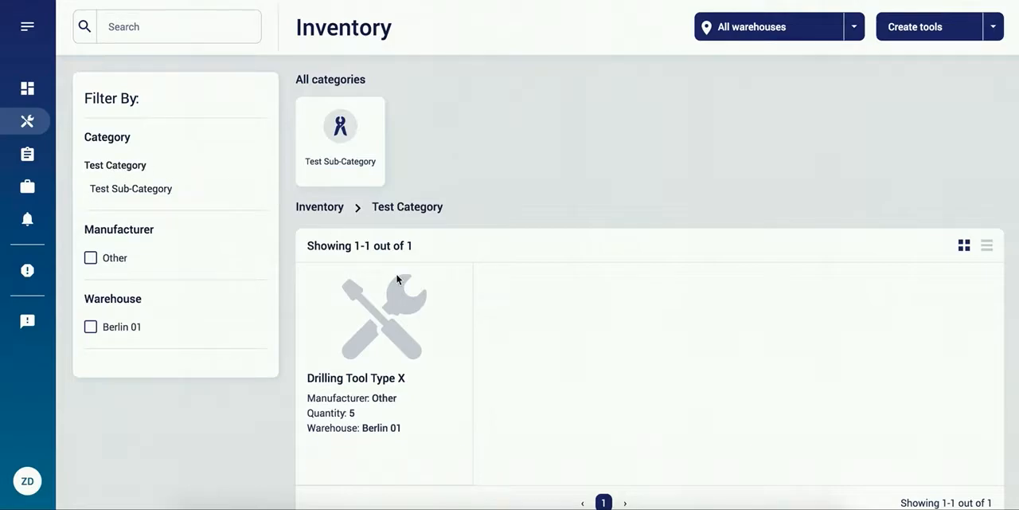
mouse_move(405, 410)
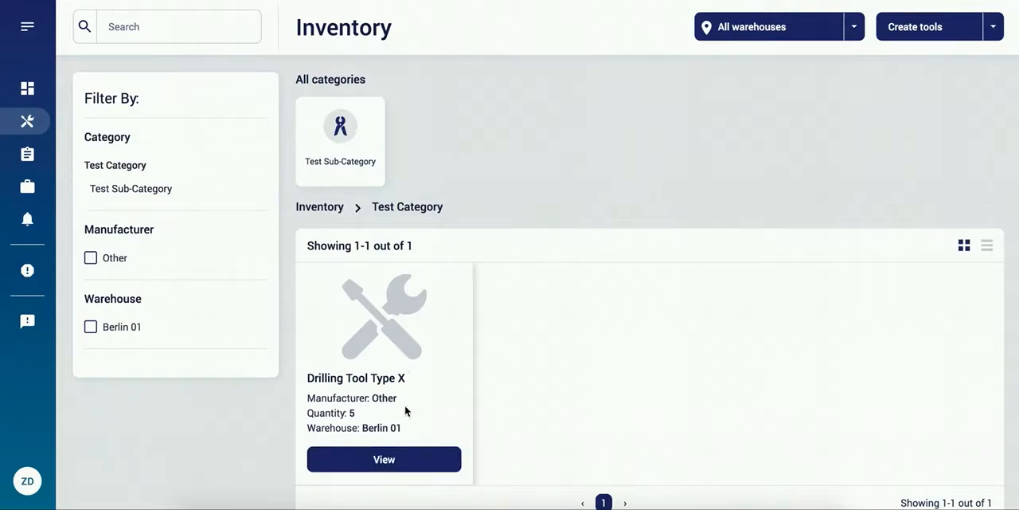
click(399, 464)
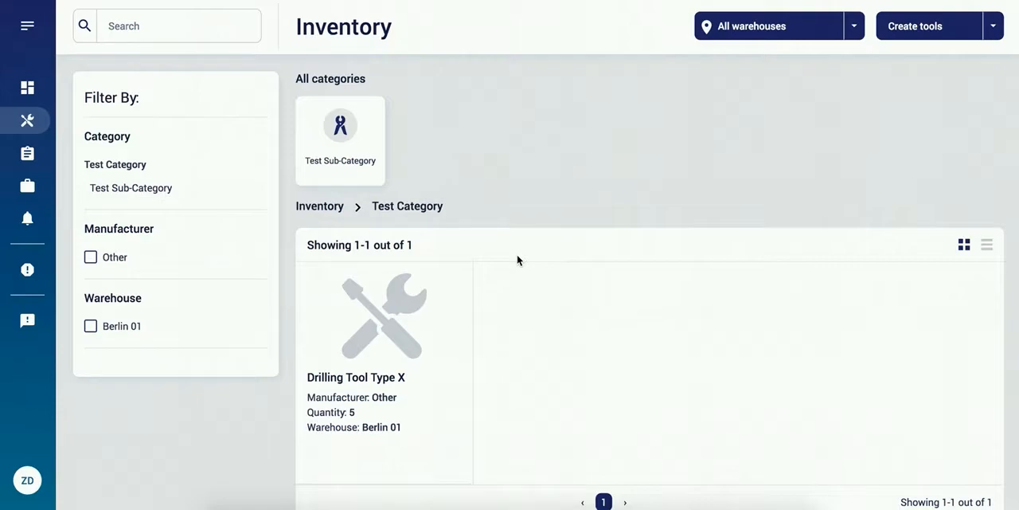
Step: Download the Excel template for uploading tools and save Tool_Import_Template.xls to the computer
click(994, 28)
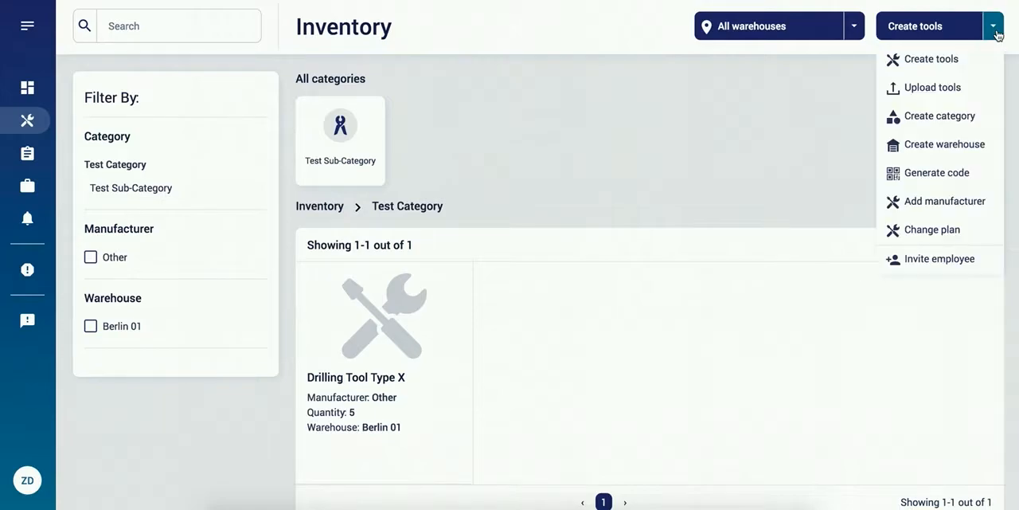
click(958, 95)
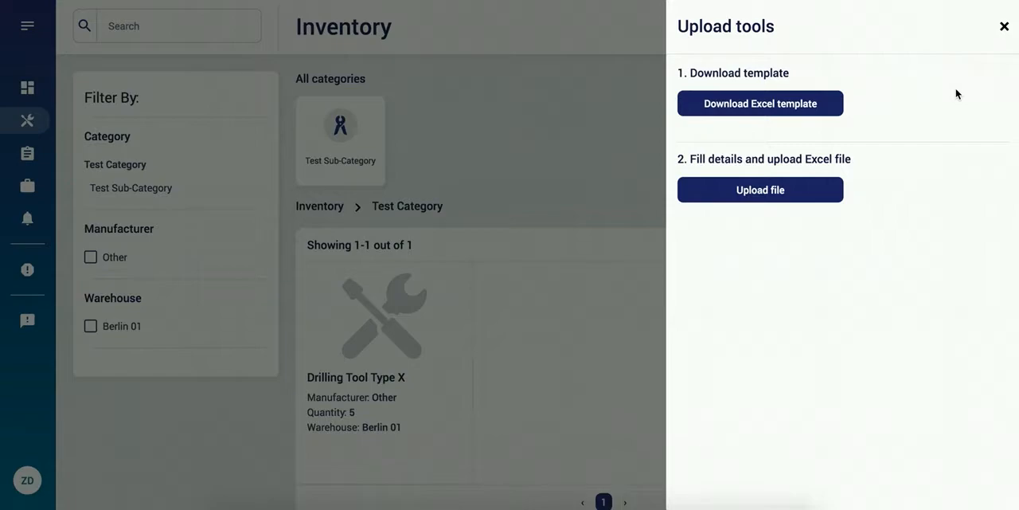
click(791, 111)
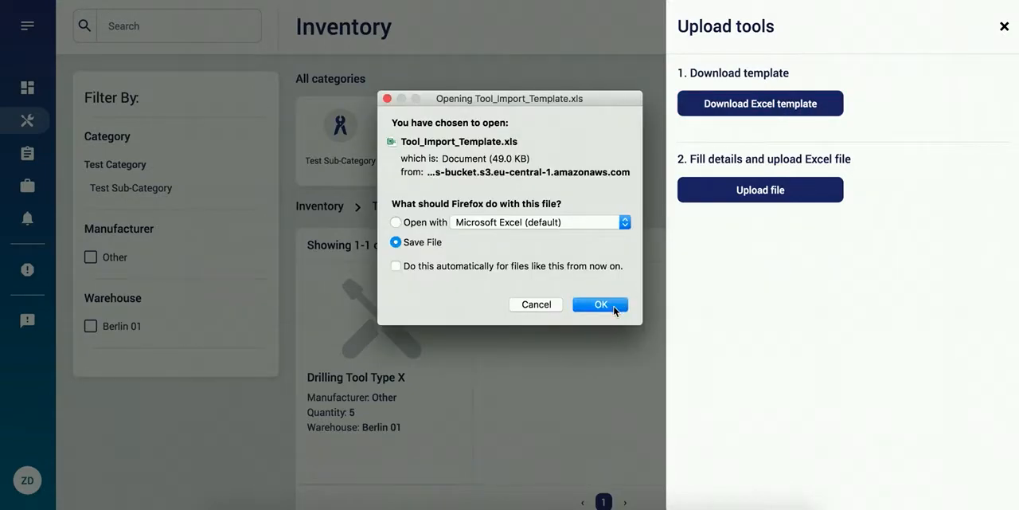
click(601, 305)
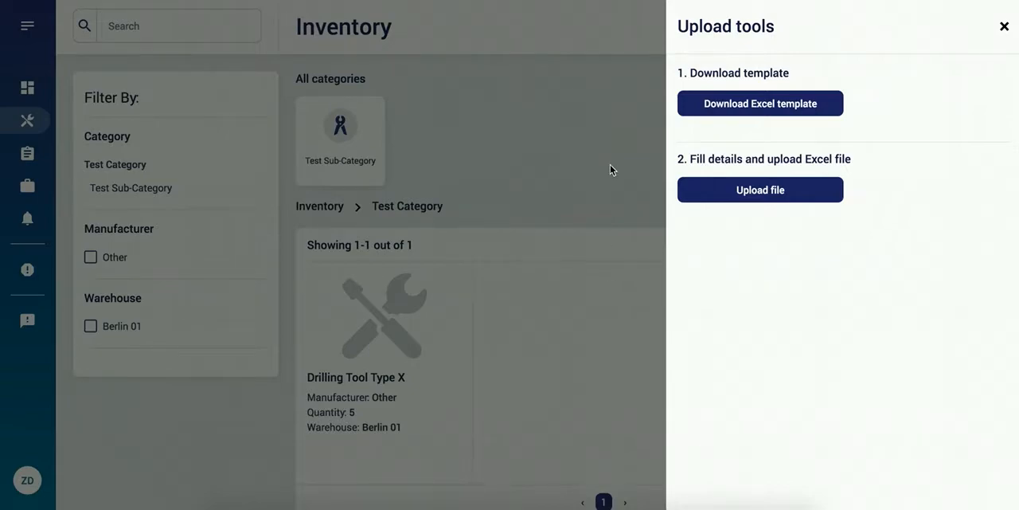
Step: Switch to Excel and examine the template's info sheet and the tool-name and tool-id columns of its data sheet
key(super+Tab)
key(super+Tab)
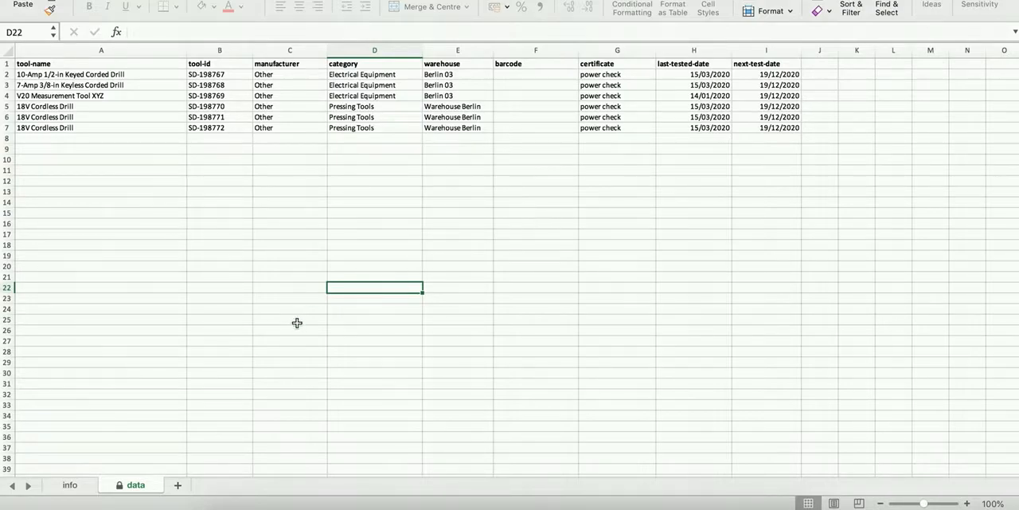
click(75, 490)
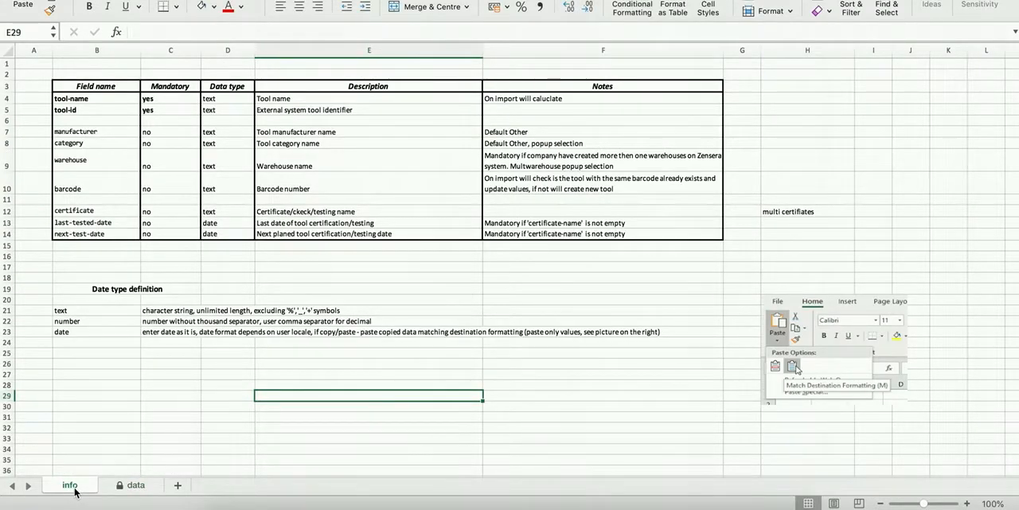
click(132, 489)
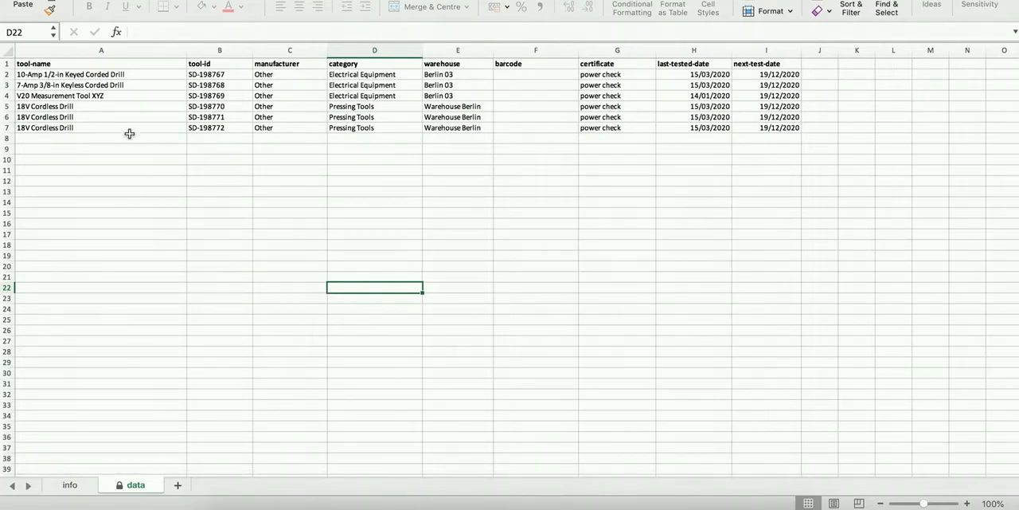
click(120, 64)
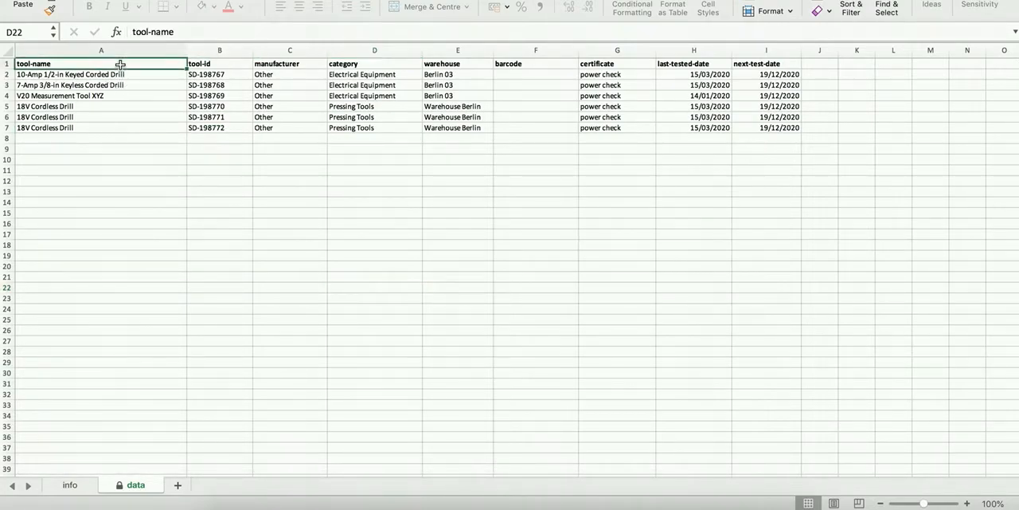
click(225, 67)
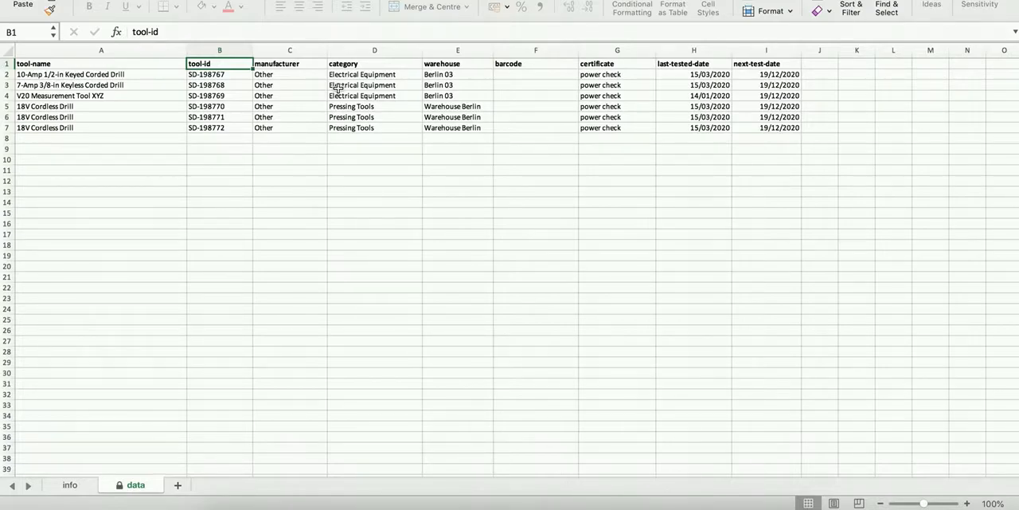
Step: Switch back to Zensera and upload Tool_Import_Template.xls from the Documents folder
key(super+Tab)
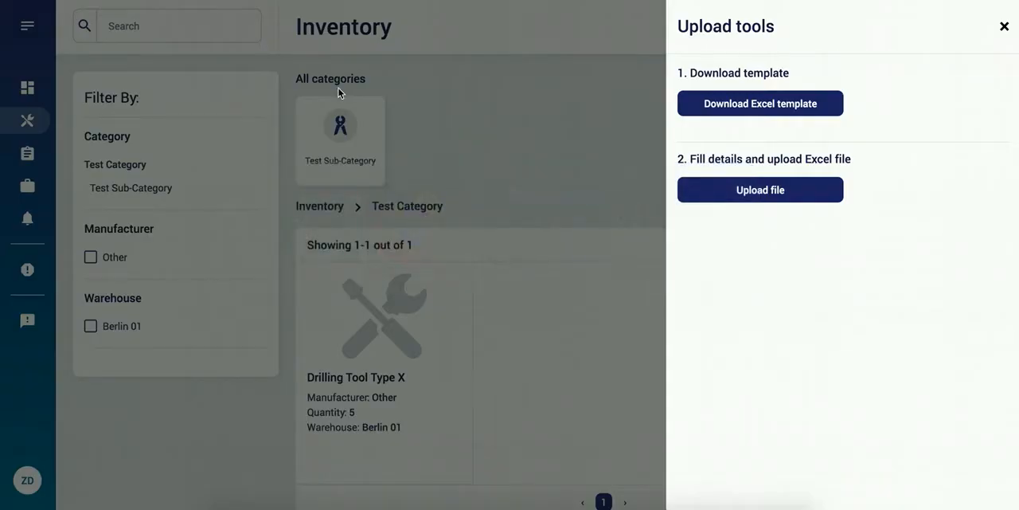
click(769, 196)
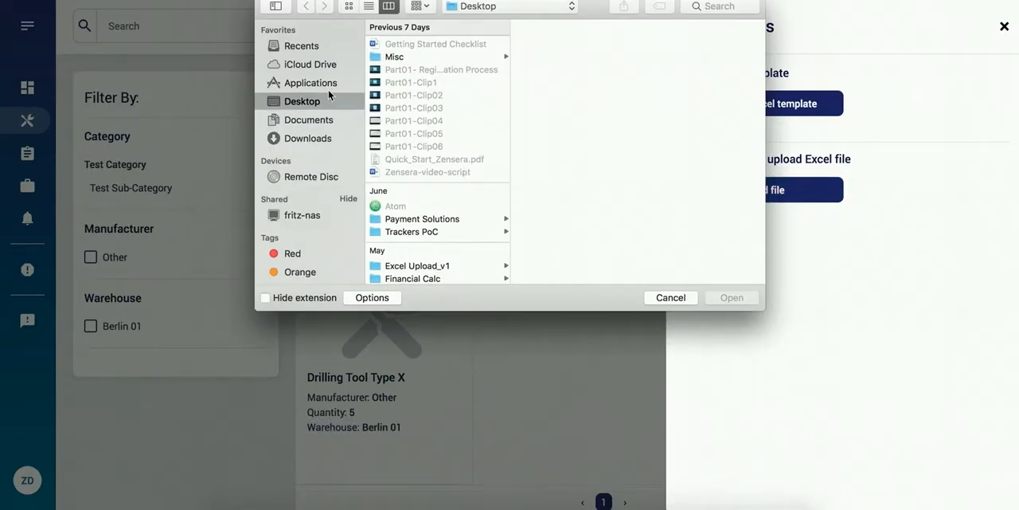
click(318, 122)
click(437, 46)
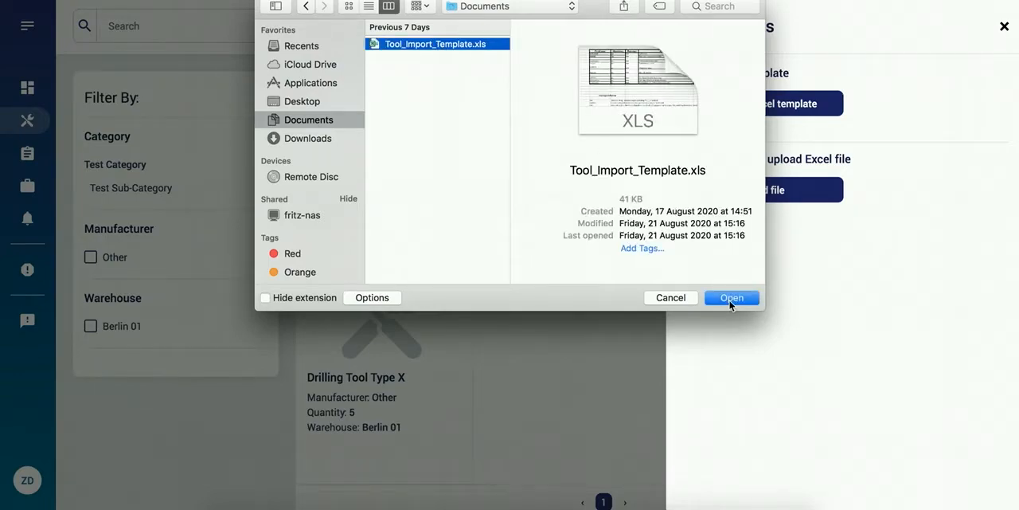
click(731, 298)
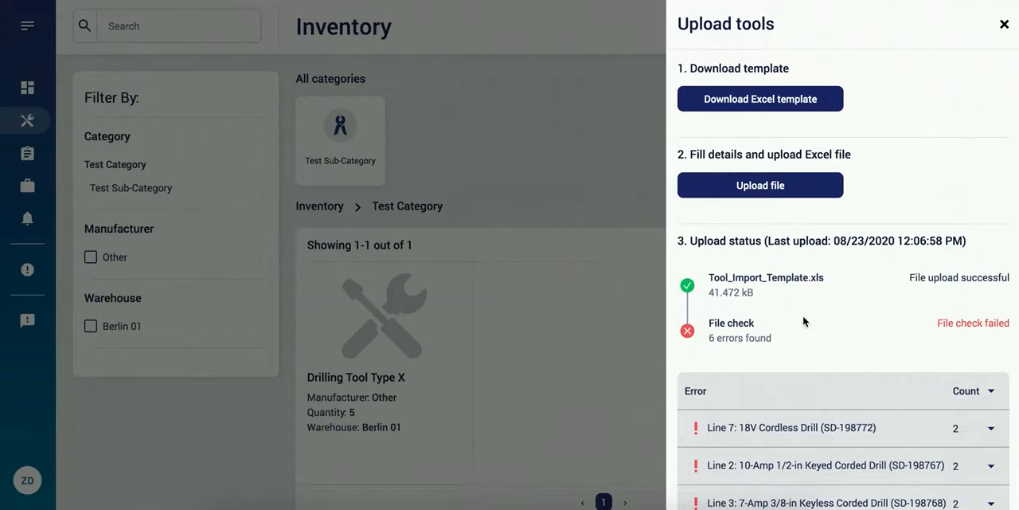
Step: Examine the upload status and expand the error details for lines 2 and 3
scroll(802, 321, down, 3)
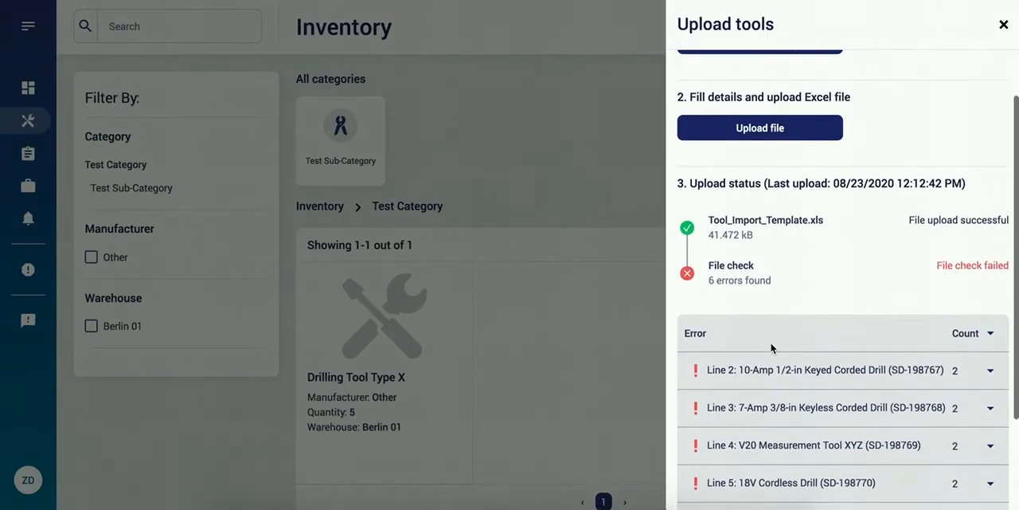
scroll(769, 319, down, 2)
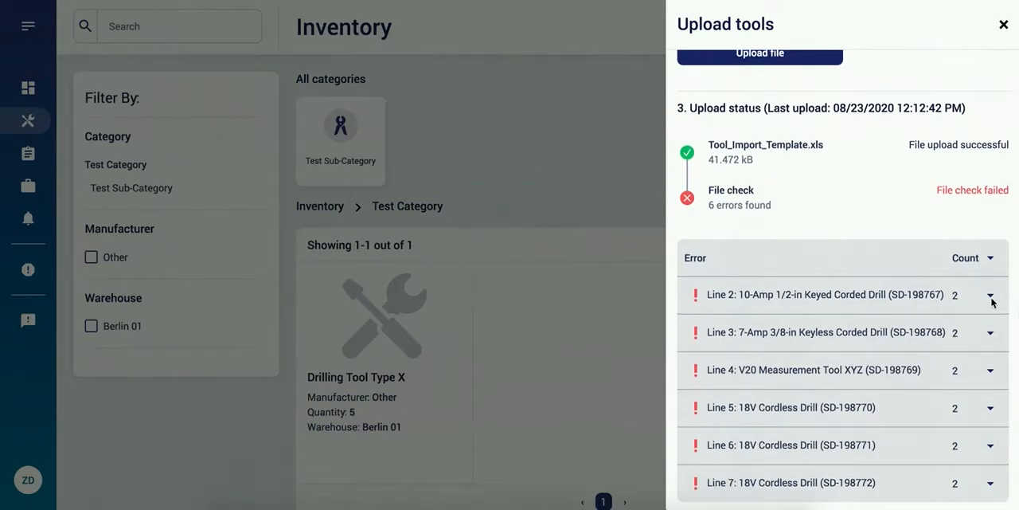
click(990, 296)
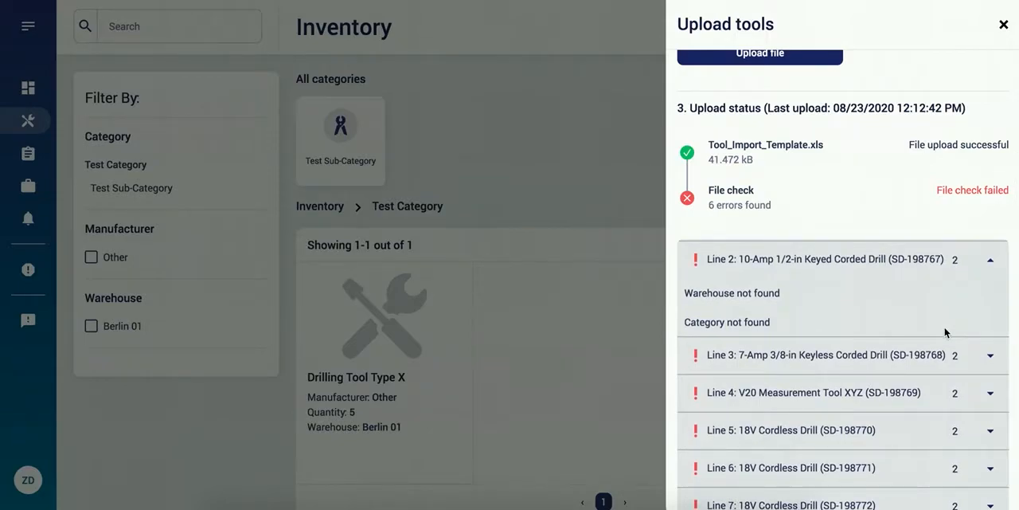
click(990, 357)
scroll(955, 386, up, 1)
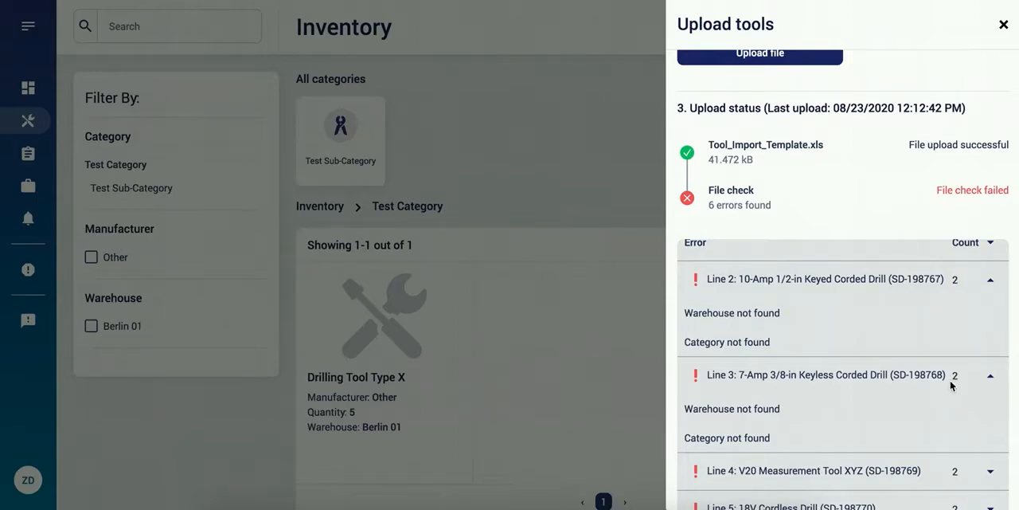
Step: Switch to Excel and clear the category and warehouse values in rows 2 to 7 of the data sheet
key(super+Tab)
key(super+Tab)
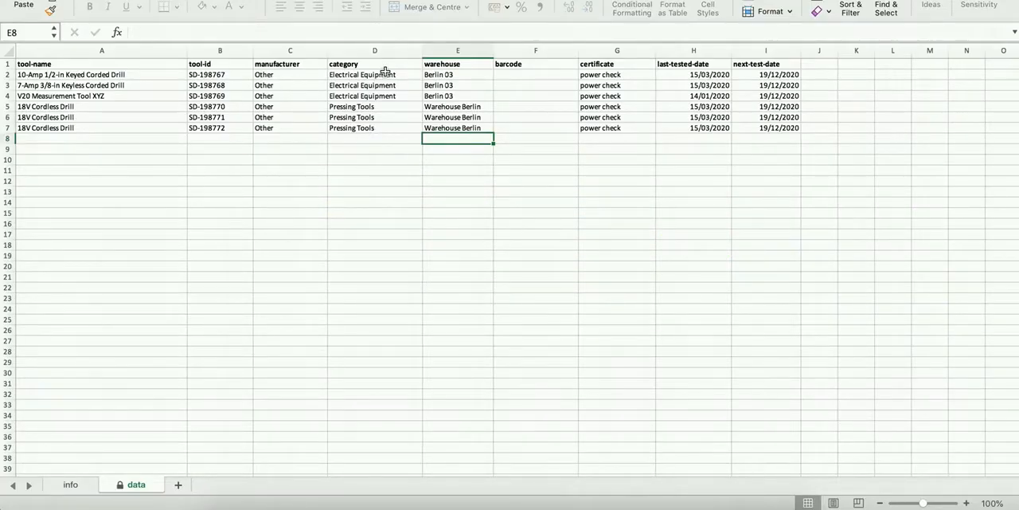
drag(390, 74, 387, 129)
drag(469, 74, 462, 129)
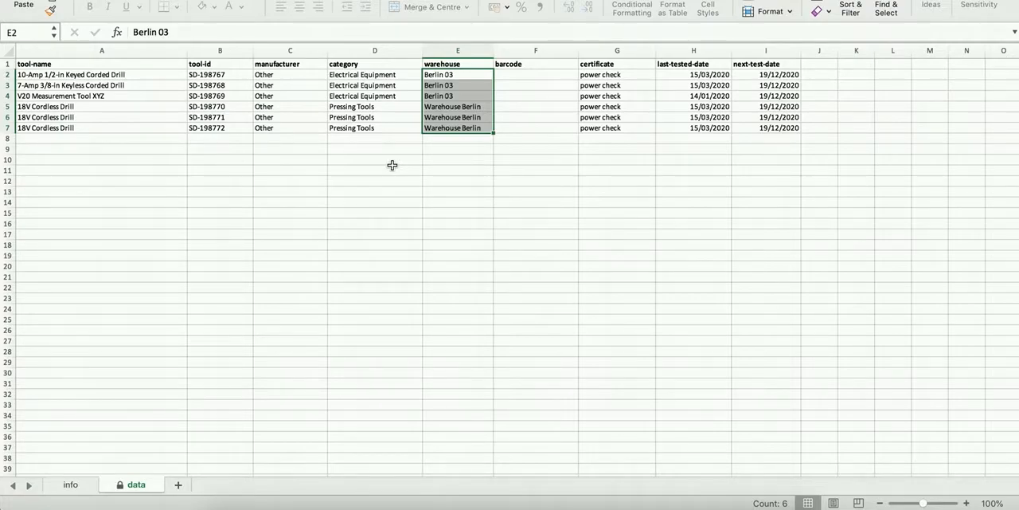
click(367, 76)
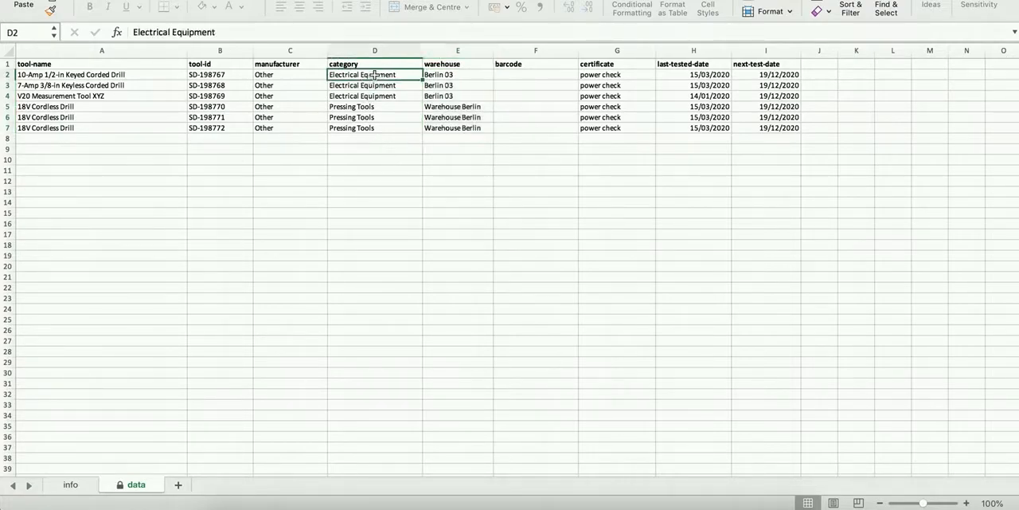
drag(385, 73, 382, 128)
key(Delete)
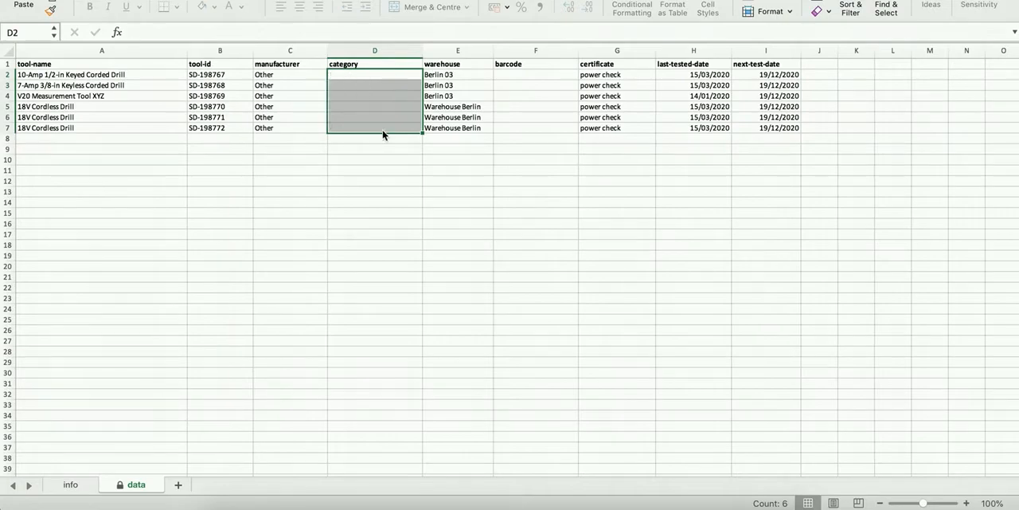
drag(452, 93, 456, 133)
key(Delete)
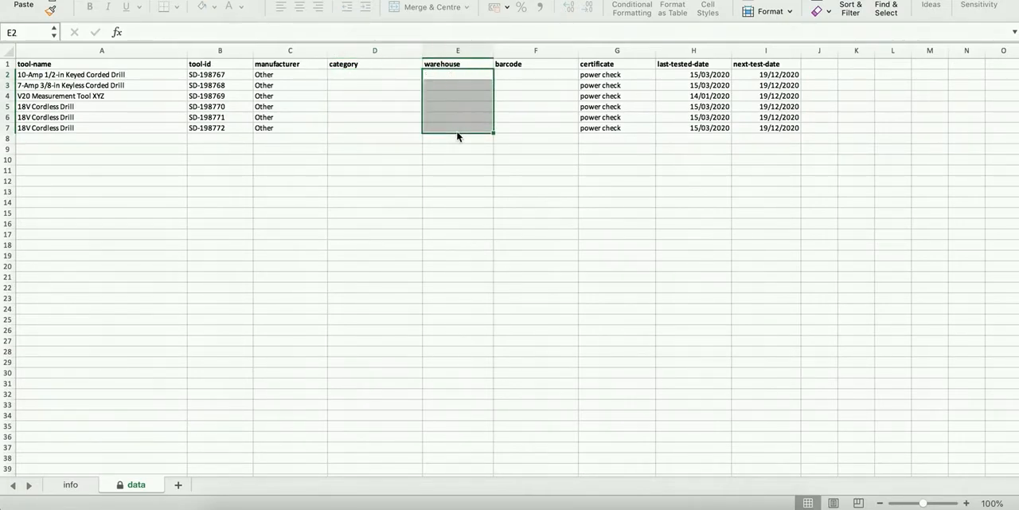
Step: Check the warehouse, category and manufacturer cells of the import sheet and return to the tool upload in Zensera
click(457, 74)
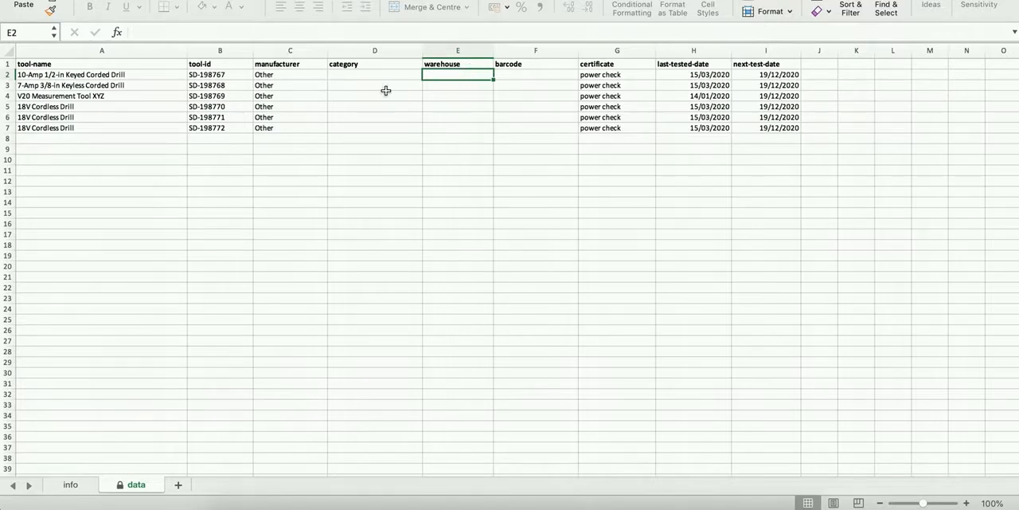
drag(353, 74, 353, 127)
click(286, 77)
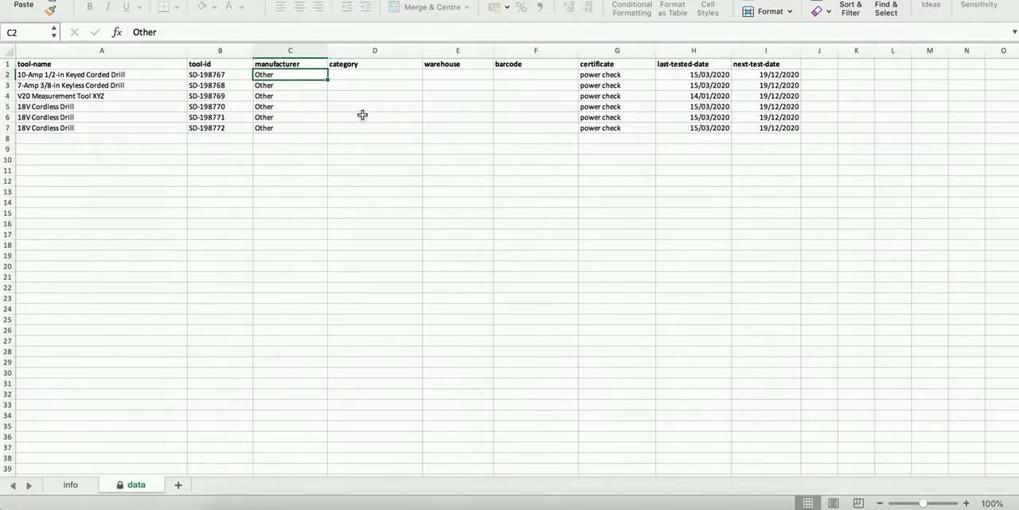
key(super+Tab)
click(412, 243)
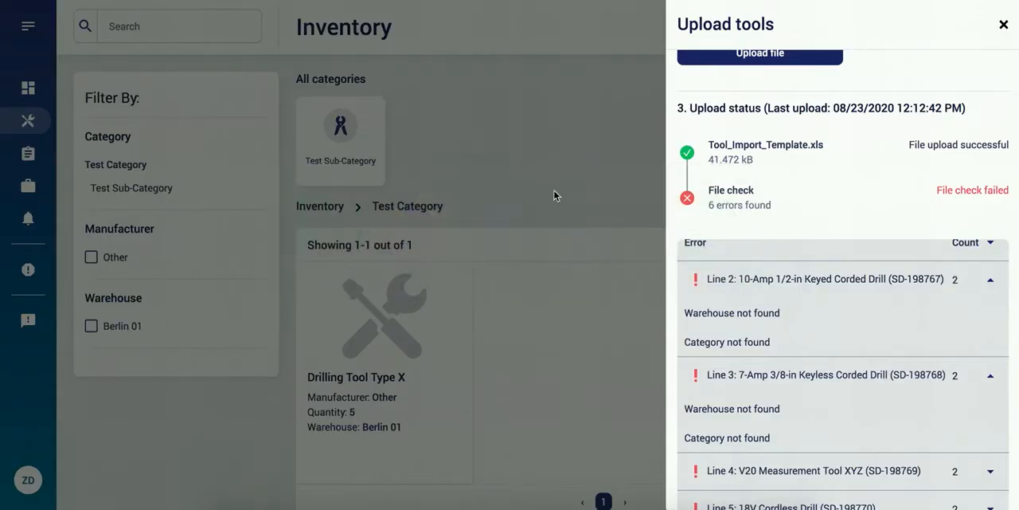
Step: Upload the corrected Tool_Import_Template.xls again, close the upload form, and open the uncategorised category in the inventory
scroll(792, 201, up, 1)
click(769, 195)
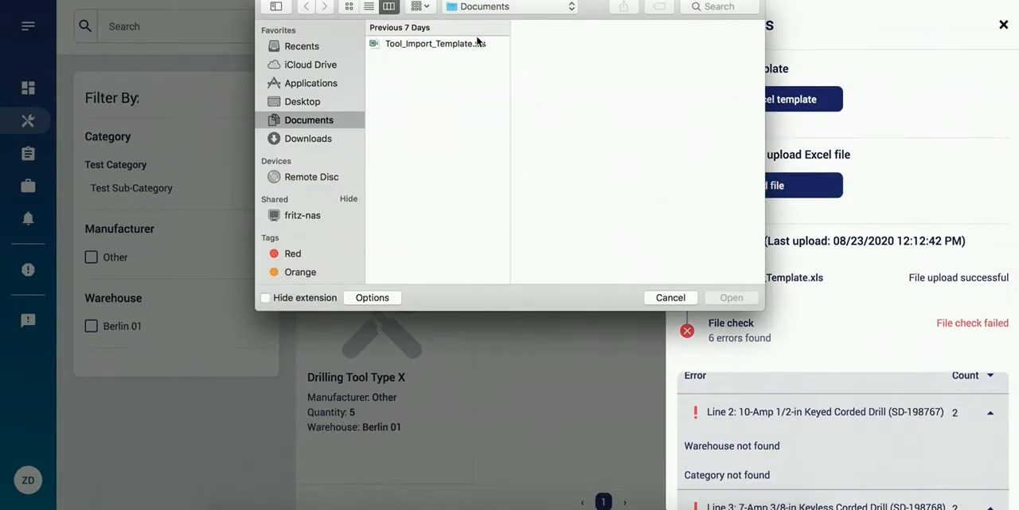
double_click(451, 43)
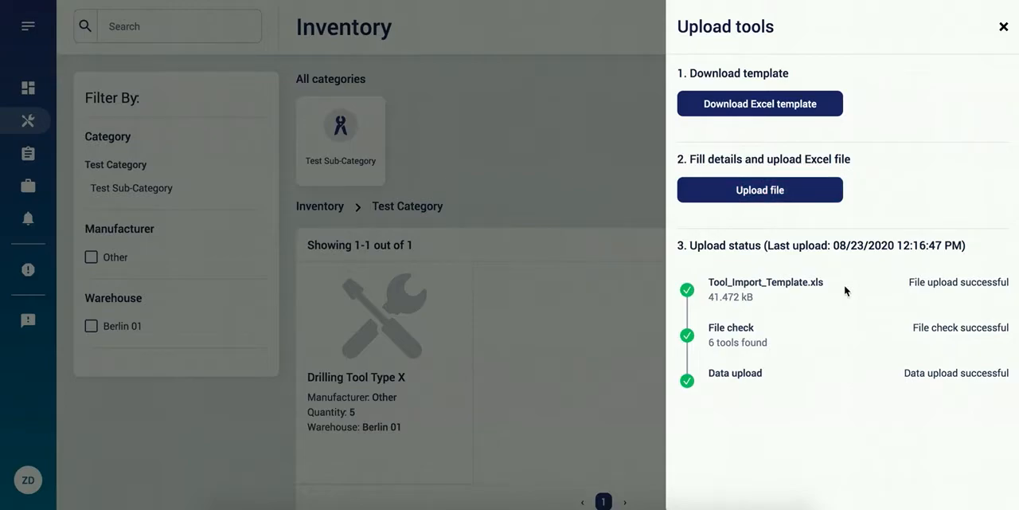
click(1004, 28)
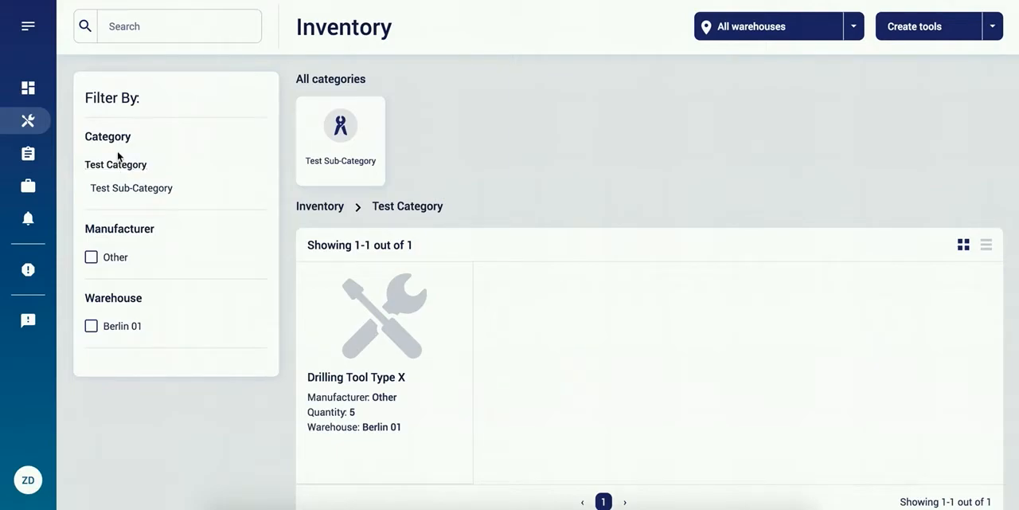
click(27, 125)
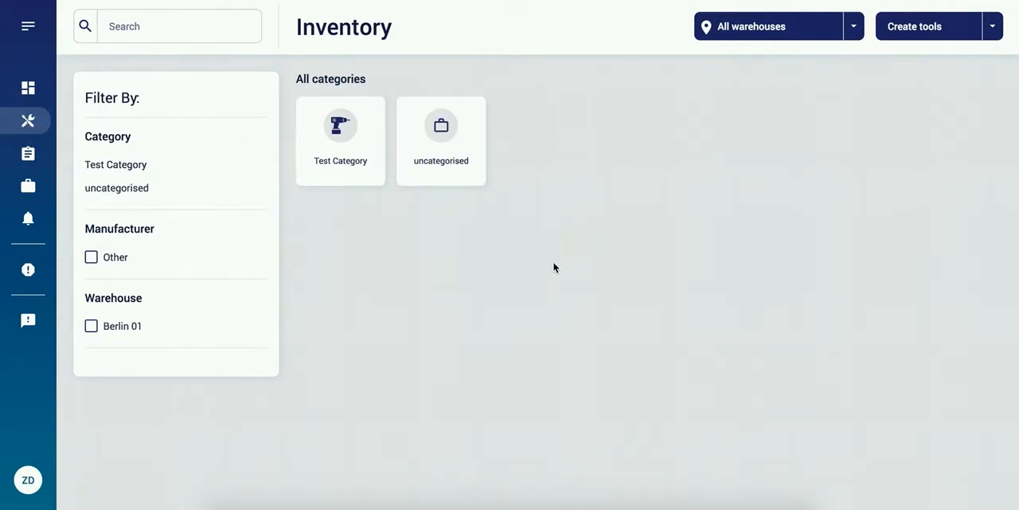
click(451, 138)
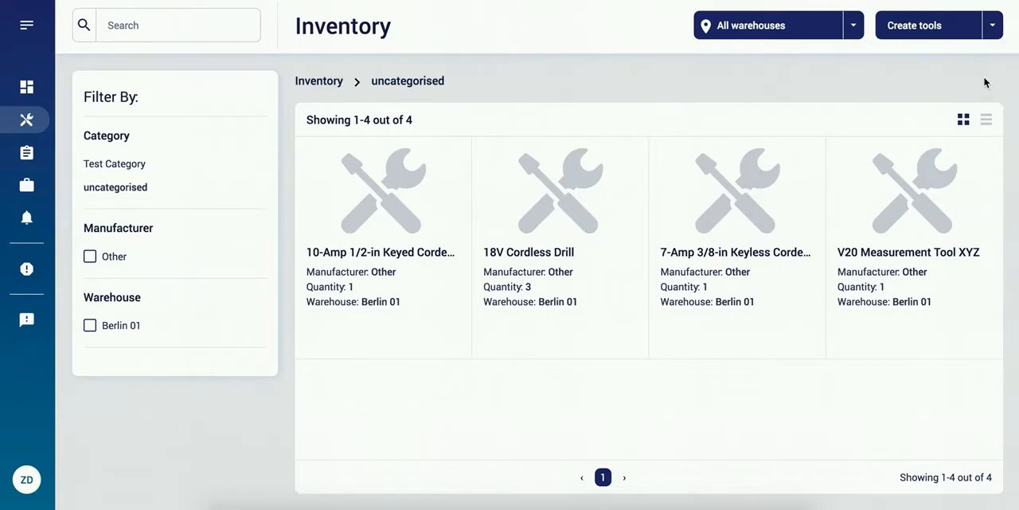
Step: Generate 6 QR codes using the A4Label2x6 template
click(994, 30)
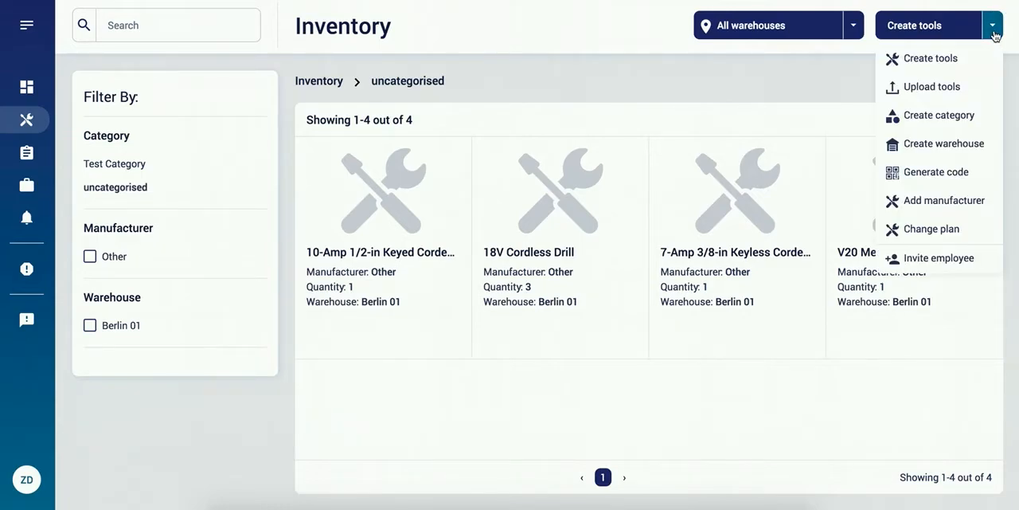
click(963, 177)
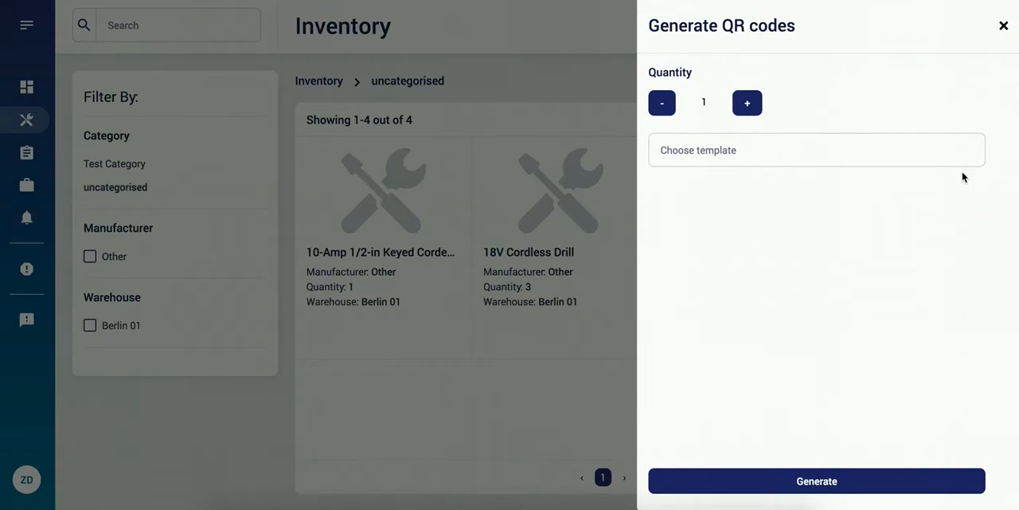
click(753, 106)
click(753, 106)
click(753, 106)
click(753, 107)
click(753, 108)
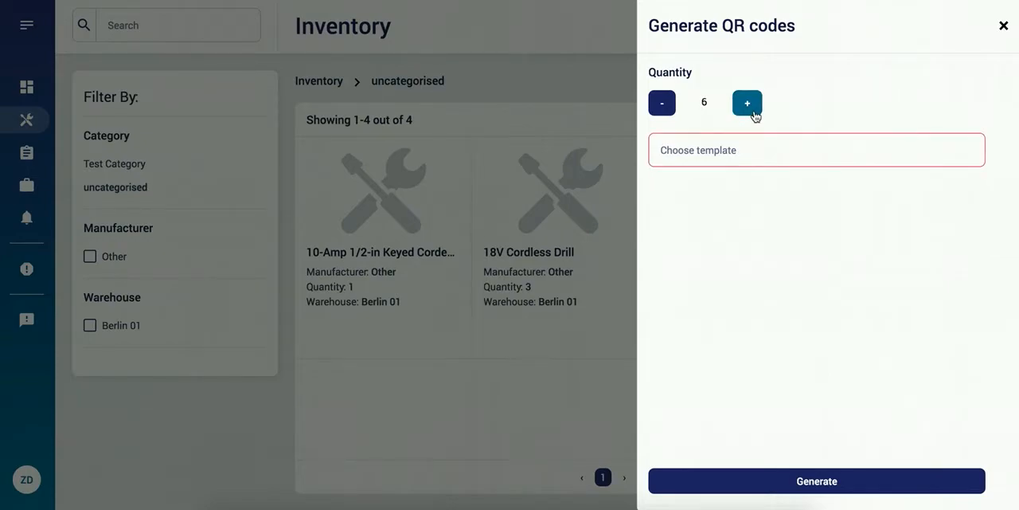
click(781, 158)
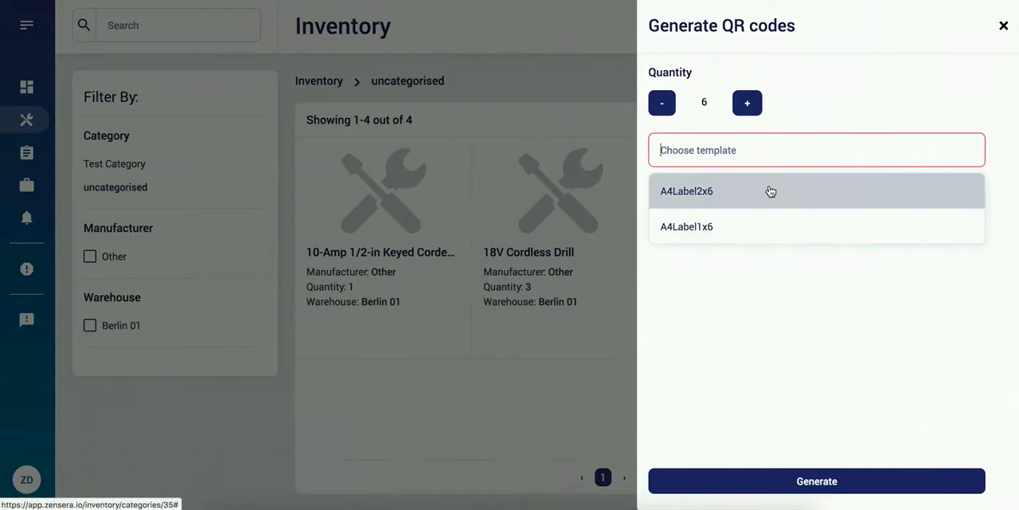
click(771, 192)
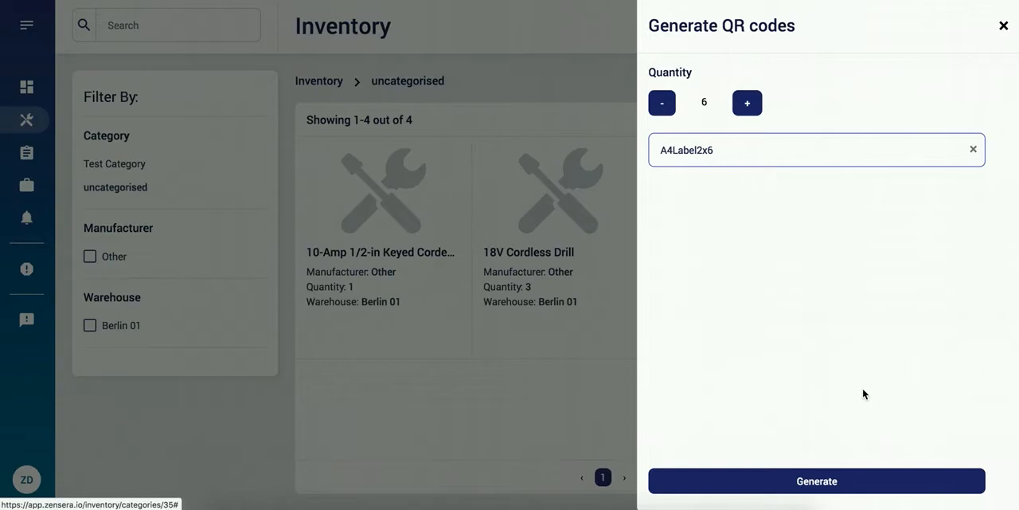
click(828, 482)
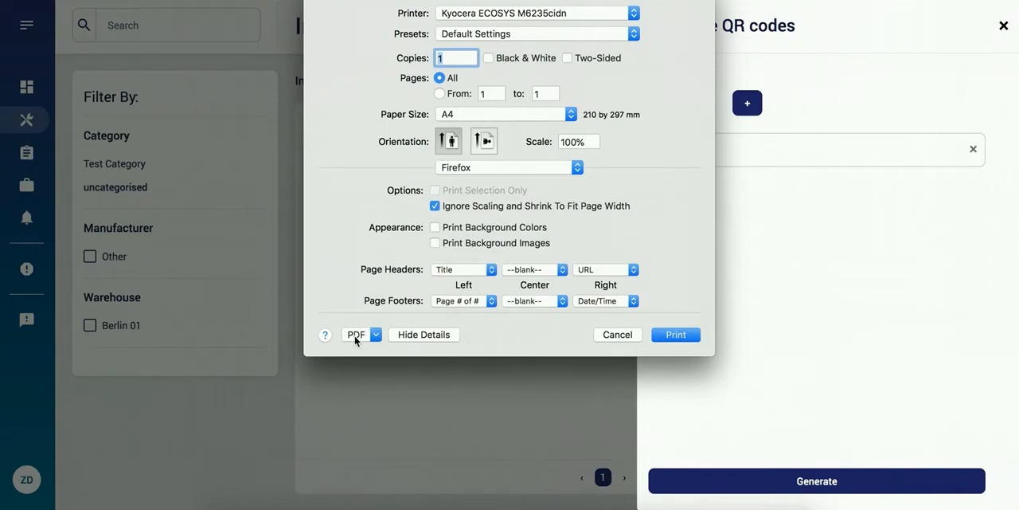
Step: Open the QR code print output in Preview and look over the label sheet
click(355, 335)
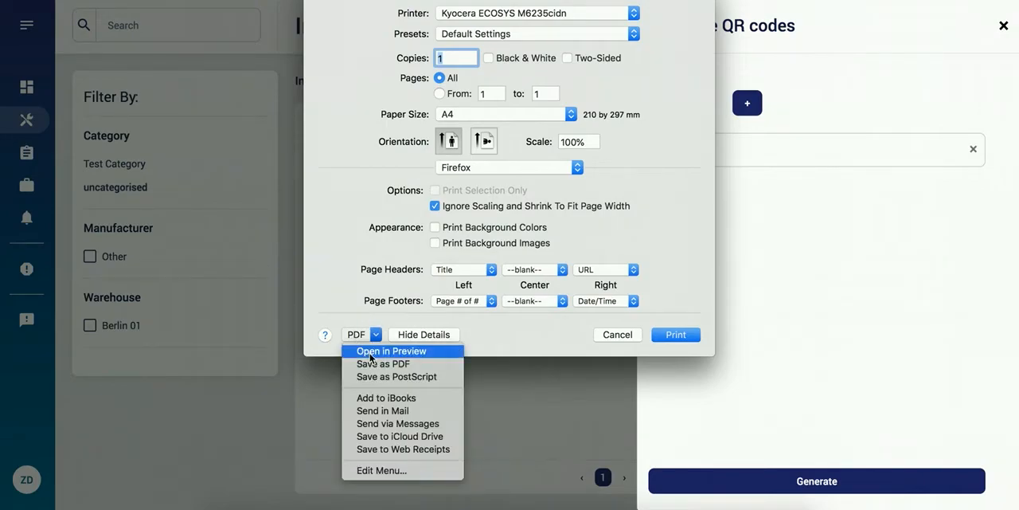
click(370, 355)
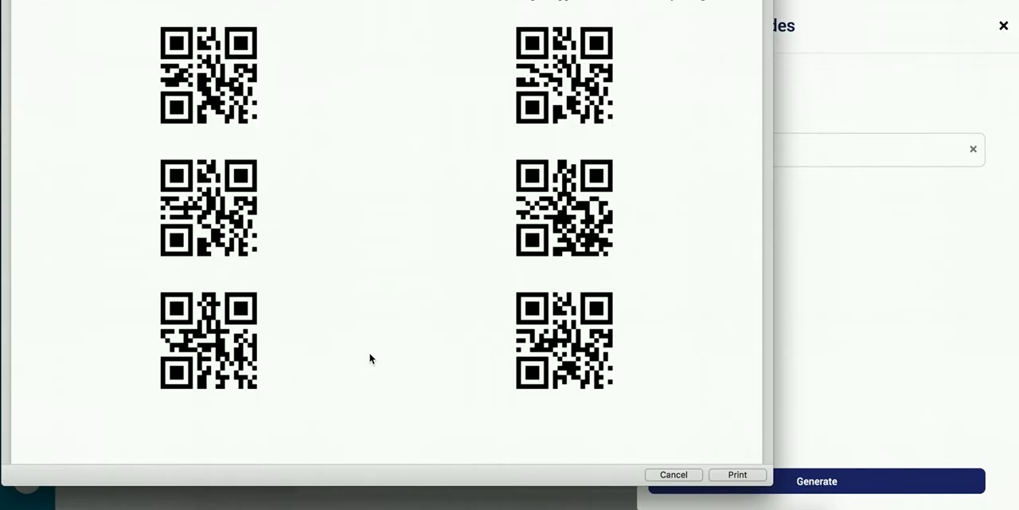
scroll(369, 358, down, 2)
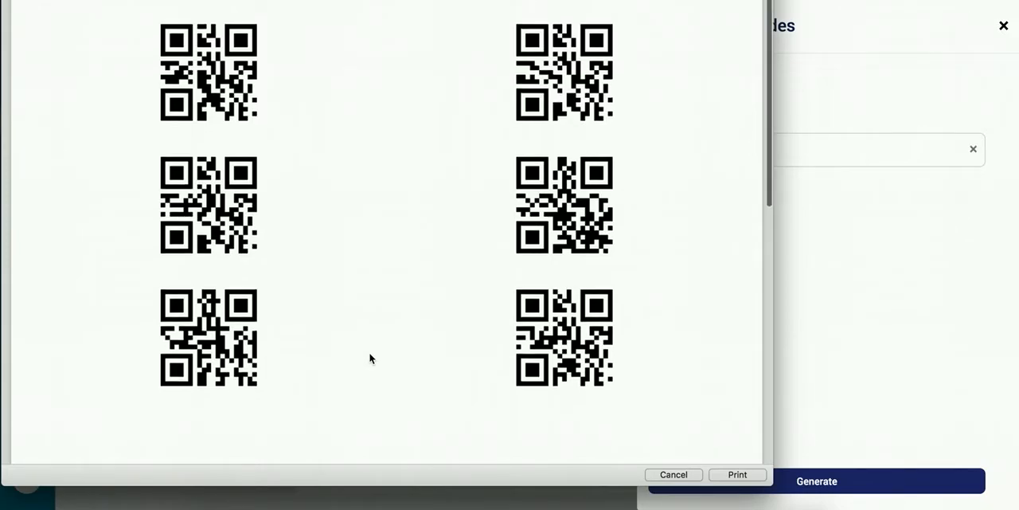
scroll(370, 358, up, 2)
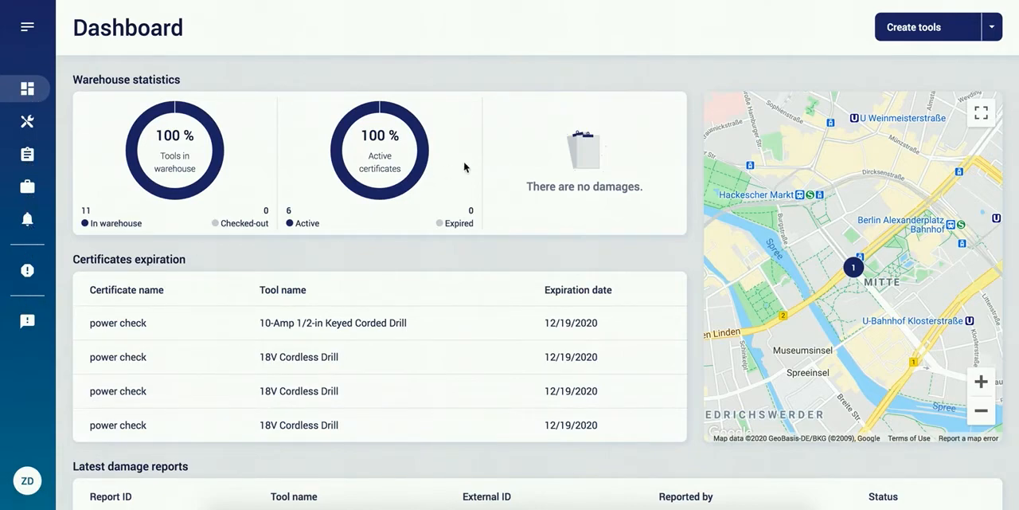
Step: Open the employee invitation form from the dashboard and view the roles available for an invitee
click(989, 30)
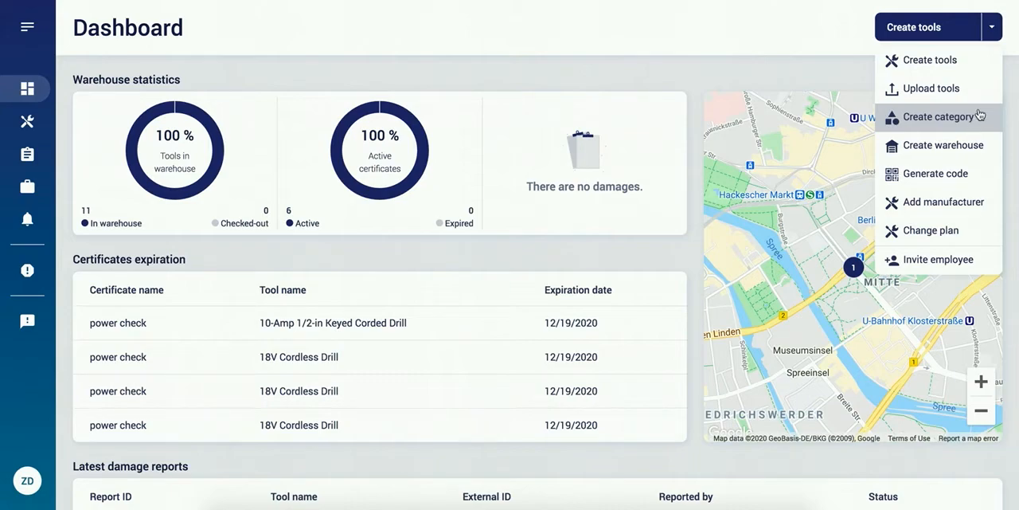
click(994, 33)
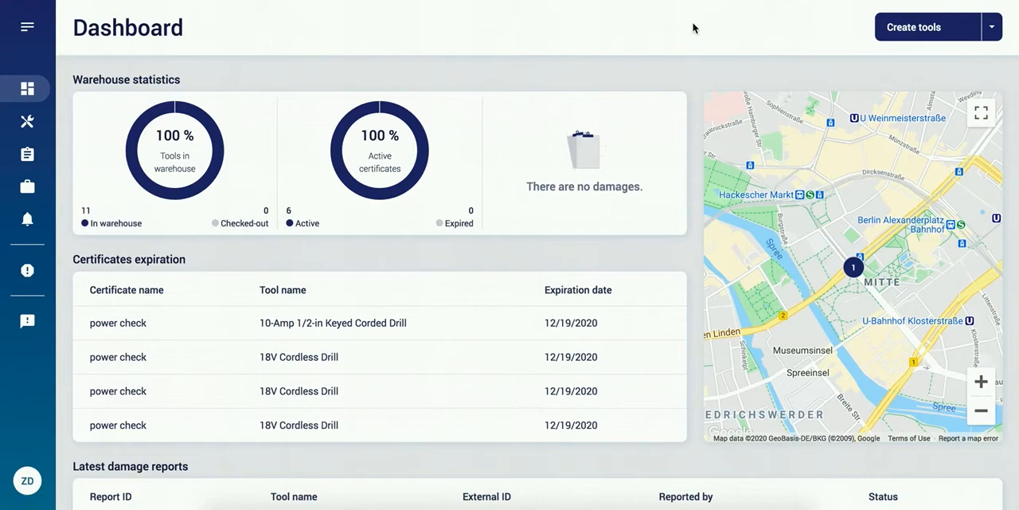
click(994, 30)
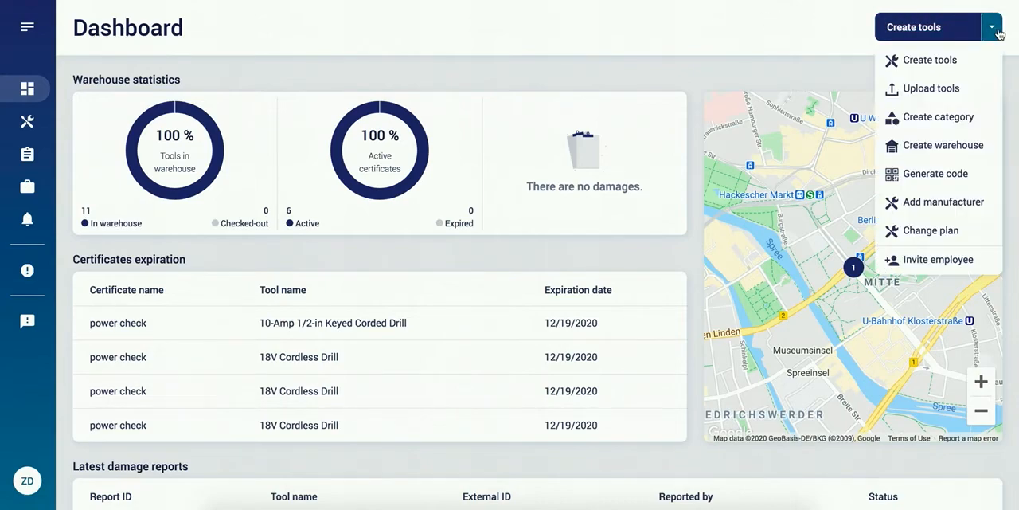
click(951, 260)
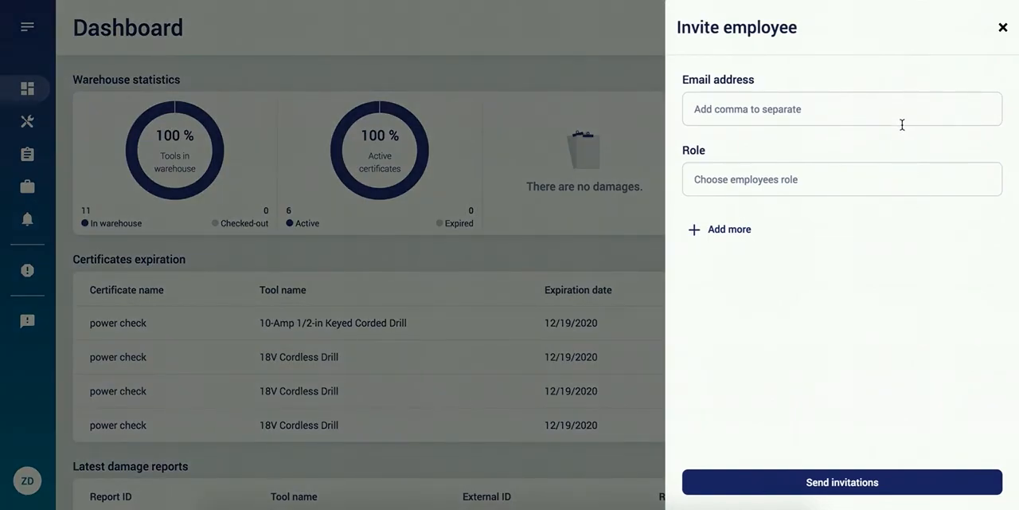
click(899, 178)
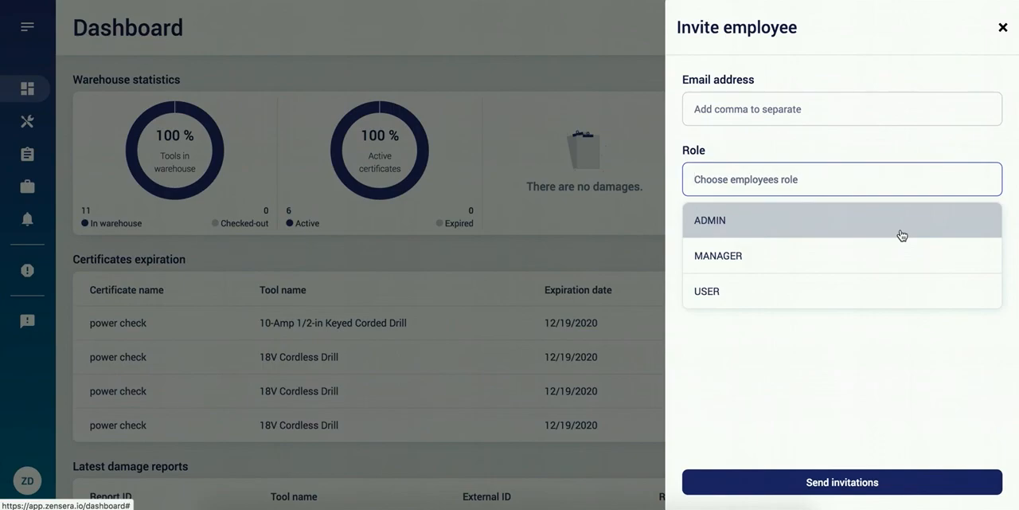
click(910, 398)
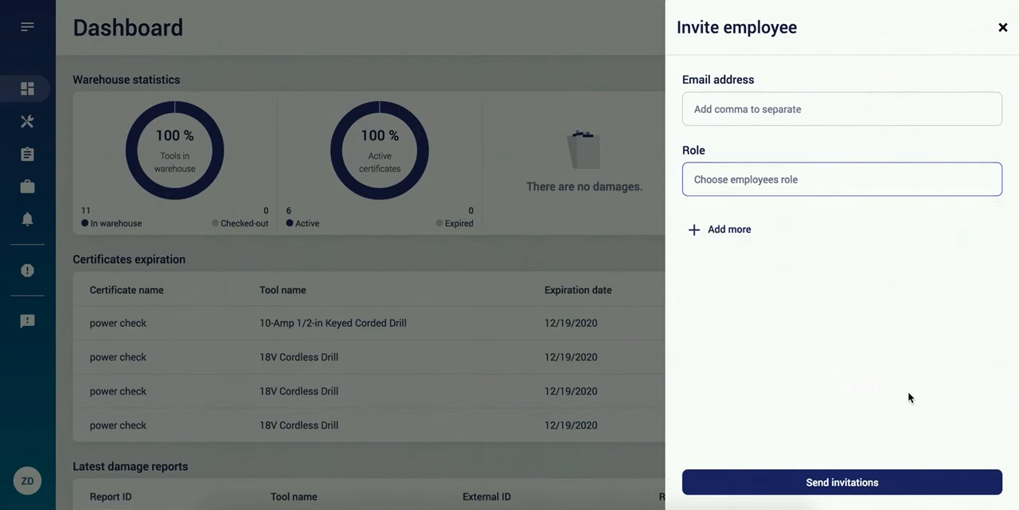
Step: Add two more email and role entries to the employee invitation form, and close it without sending invitations
click(743, 232)
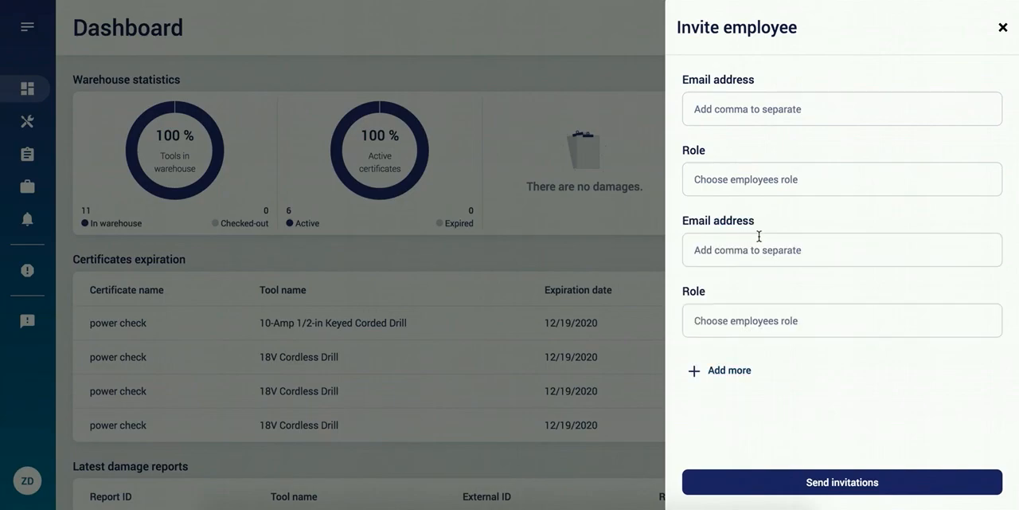
click(741, 370)
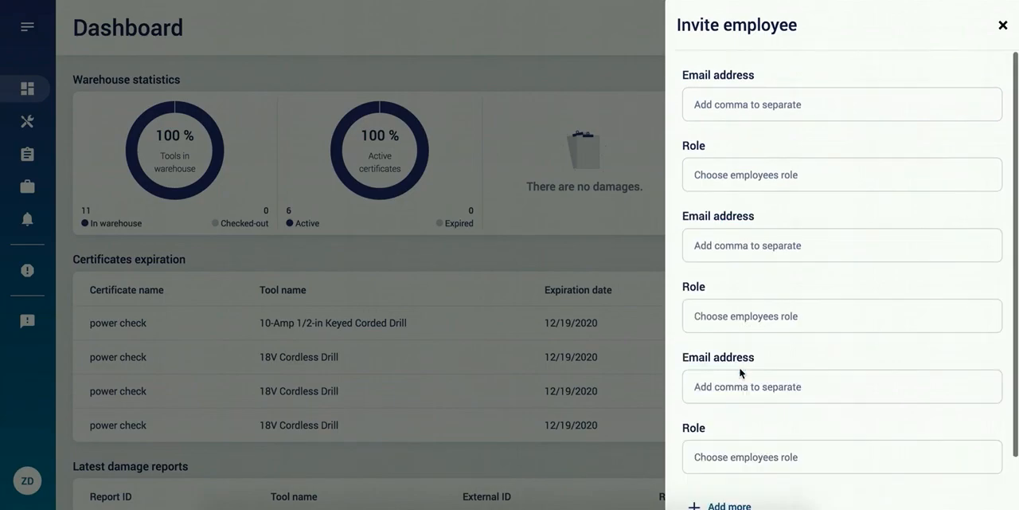
scroll(813, 358, down, 1)
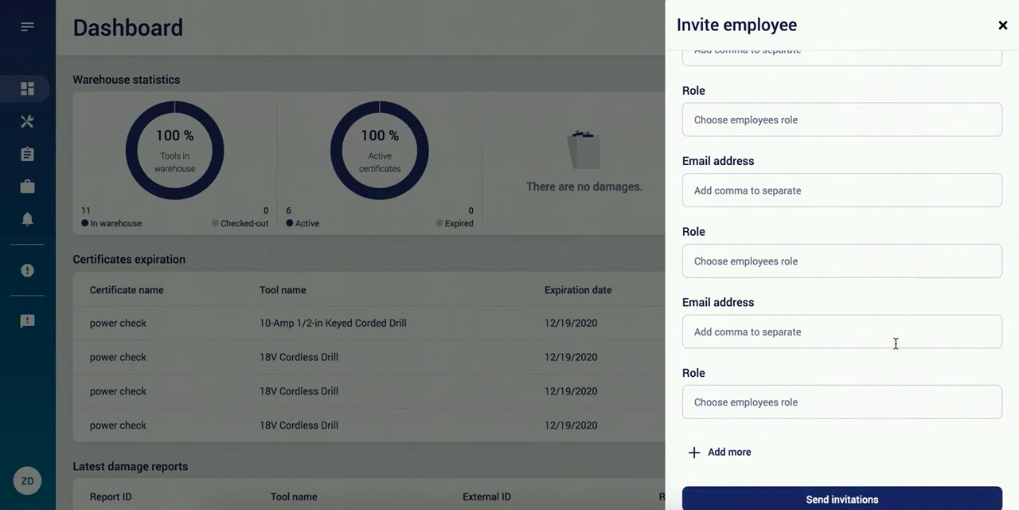
click(1003, 27)
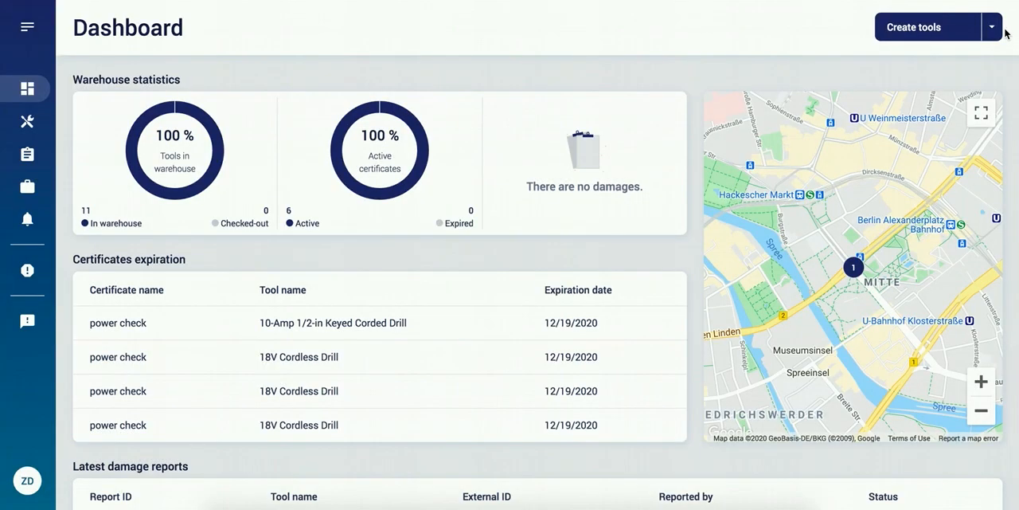